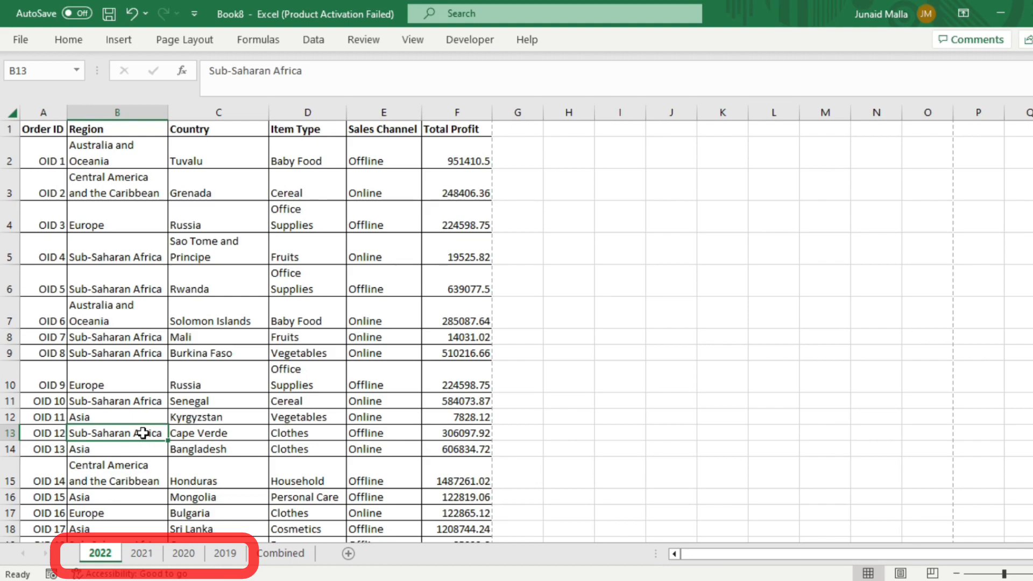
# Step: Copy the header row from the 2019 sheet into row 1 of the Combined sheet
pyautogui.click(281, 553)
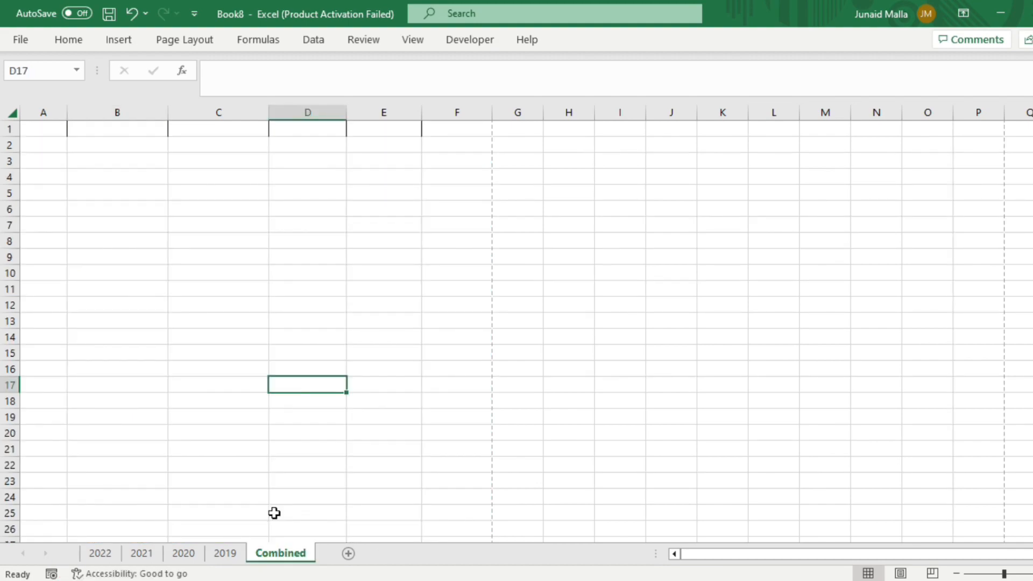
pyautogui.click(288, 555)
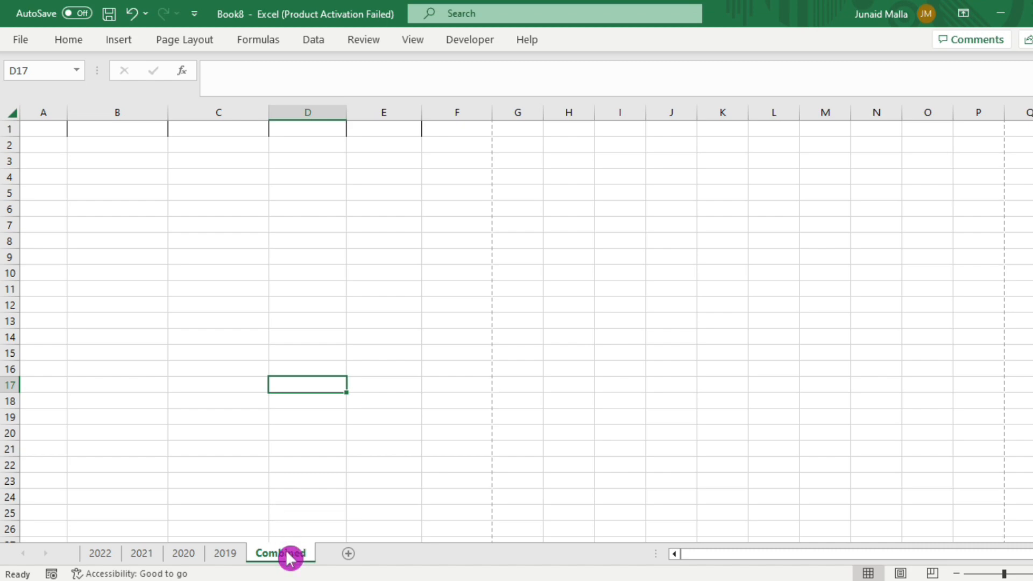
pyautogui.click(48, 128)
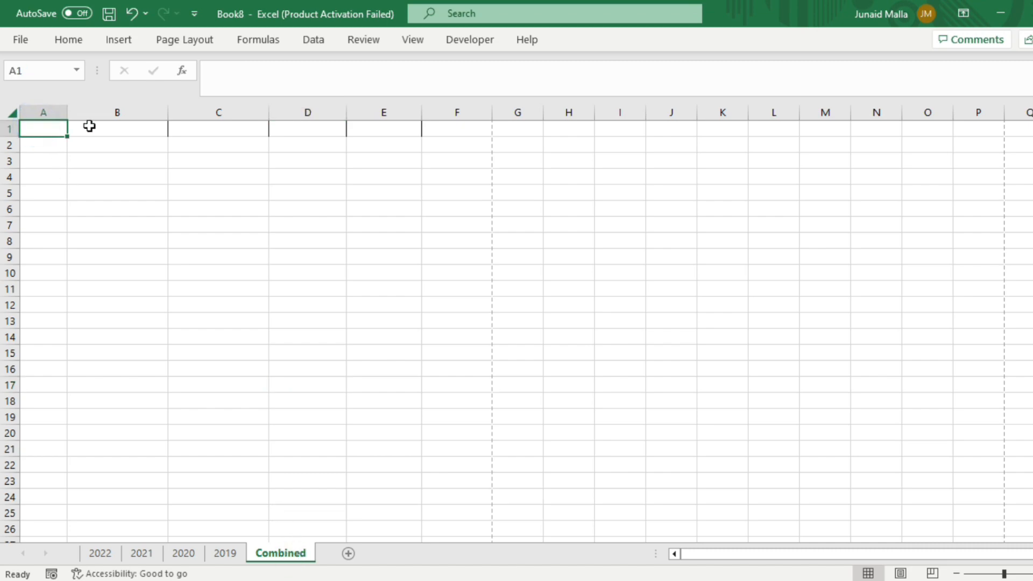
pyautogui.click(228, 554)
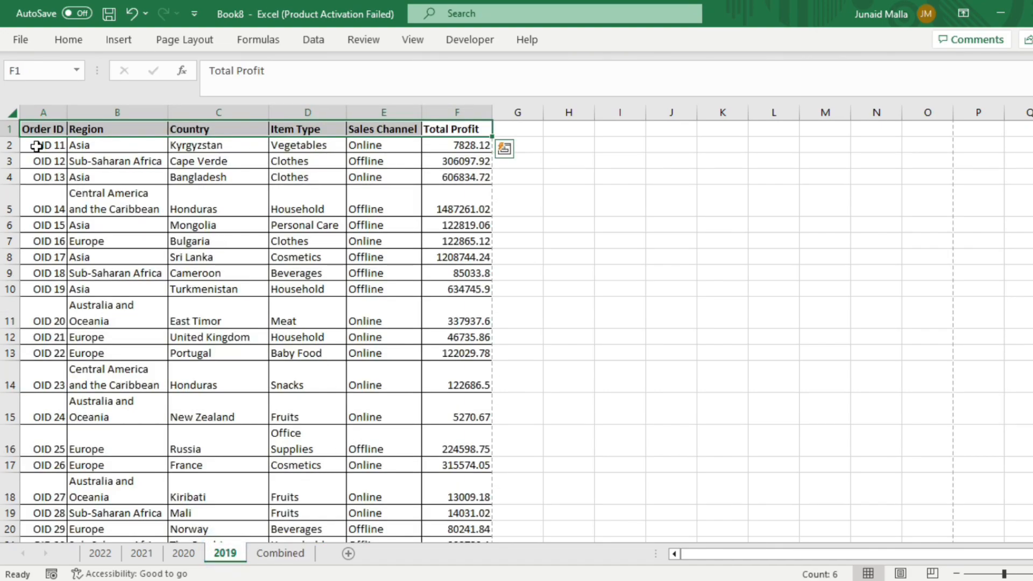
pyautogui.hotkey('ctrl', 'c')
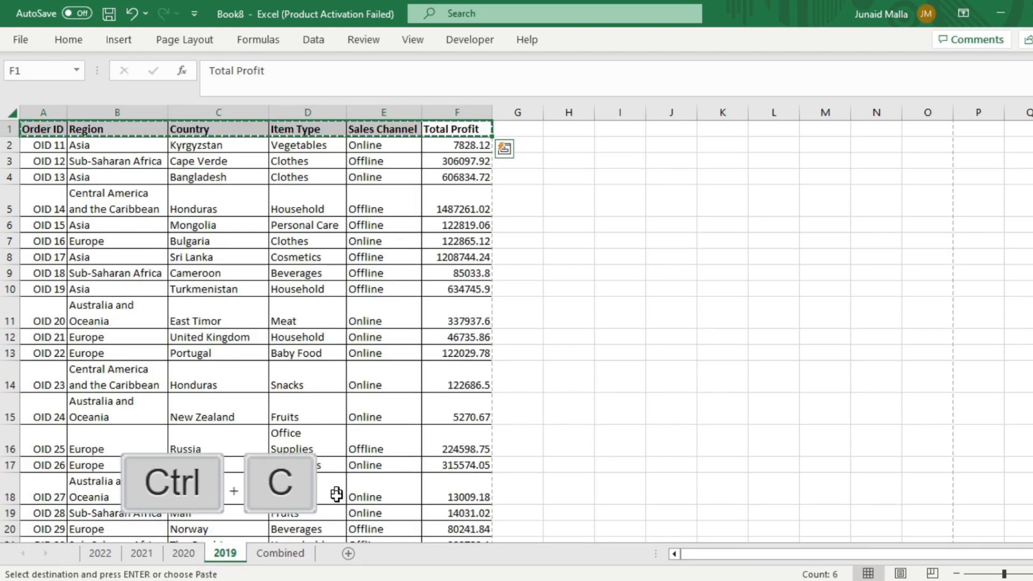
pyautogui.click(285, 554)
pyautogui.click(46, 139)
pyautogui.hotkey('ctrl', 'v')
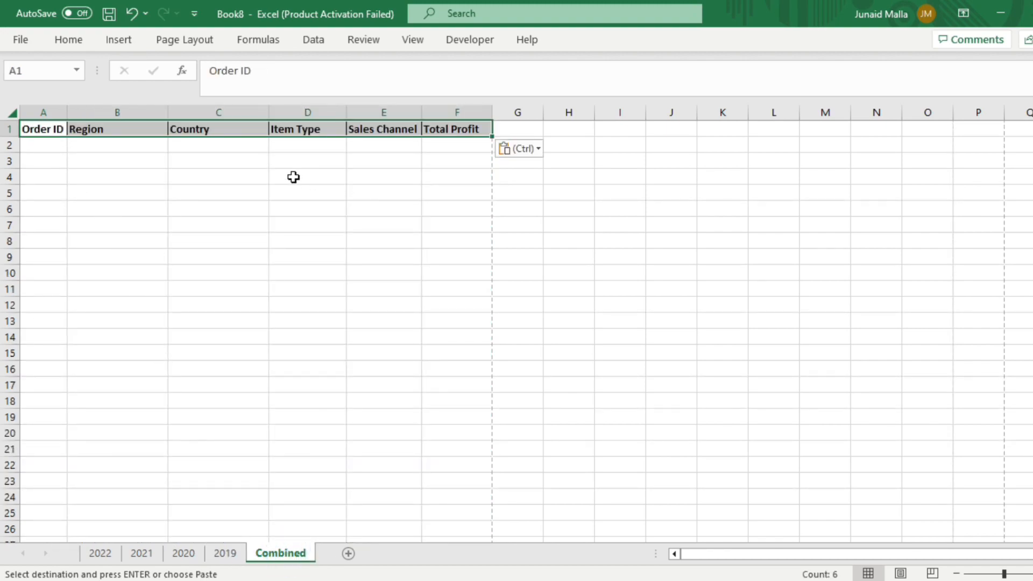
pyautogui.press('Return')
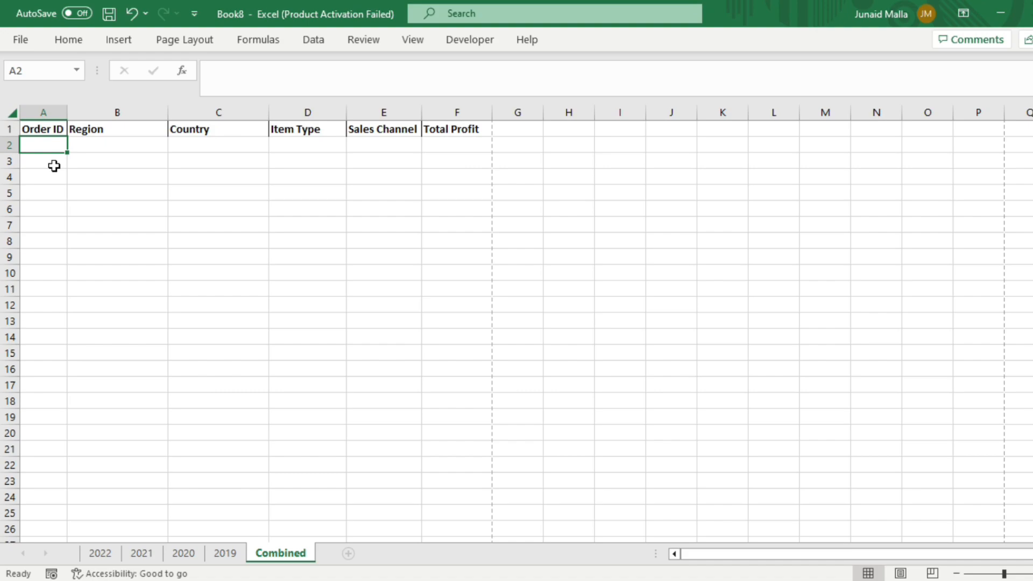
# Step: Start a VSTACK formula in A2 of Combined with the 2022 sheet's range A2:F71 as the first array
pyautogui.write('=v')
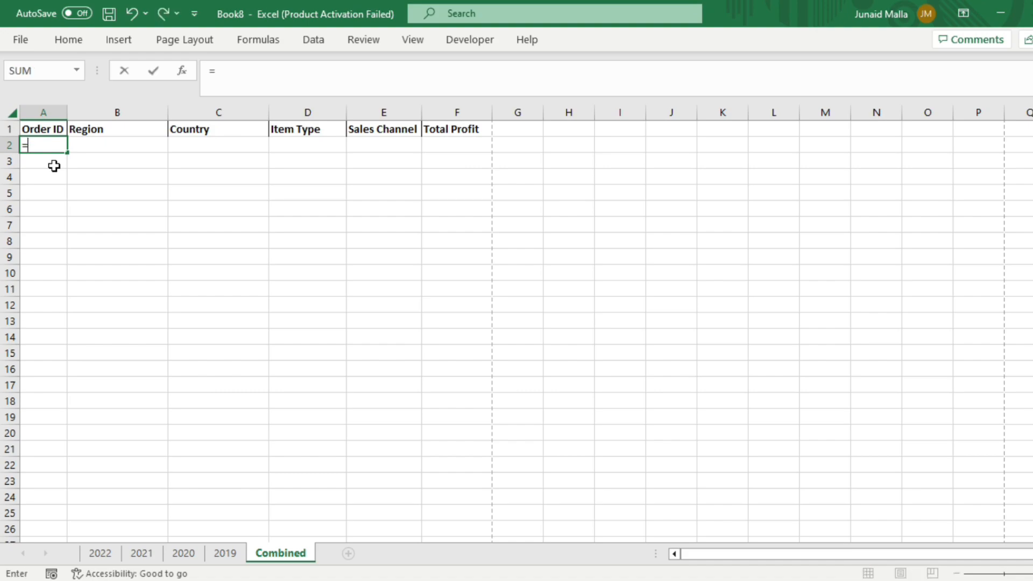
pyautogui.doubleClick(79, 272)
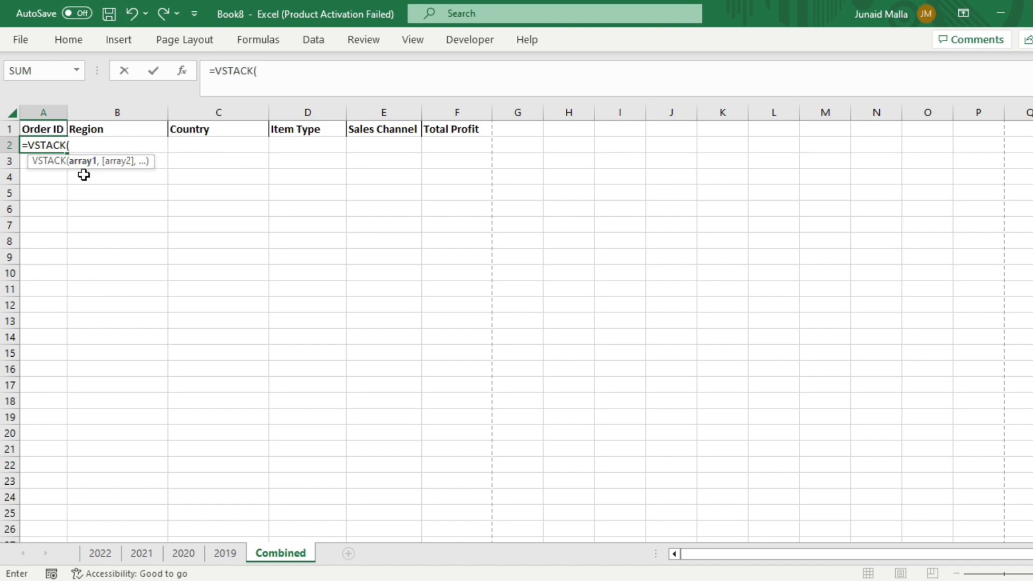
pyautogui.click(106, 561)
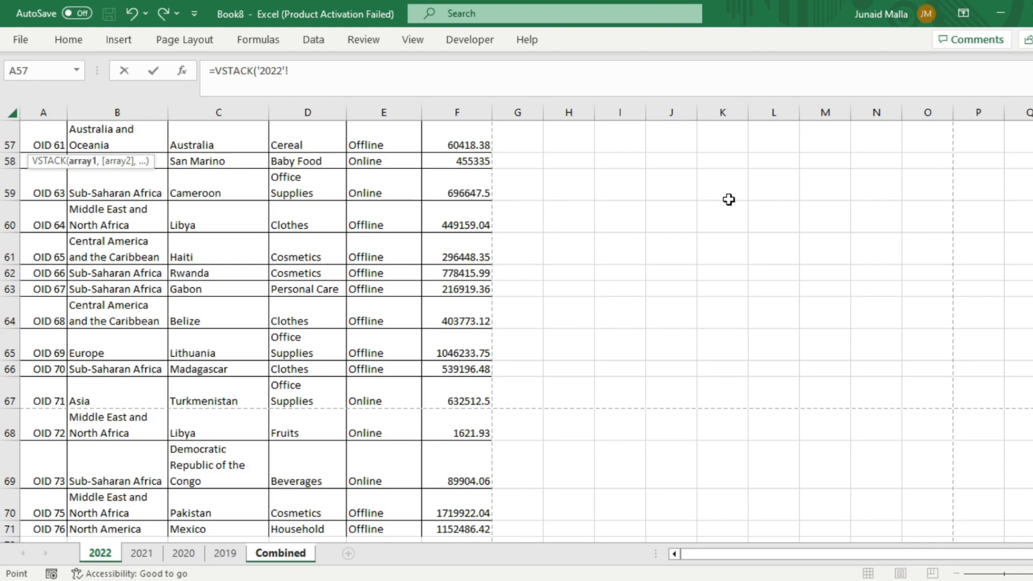
pyautogui.click(58, 146)
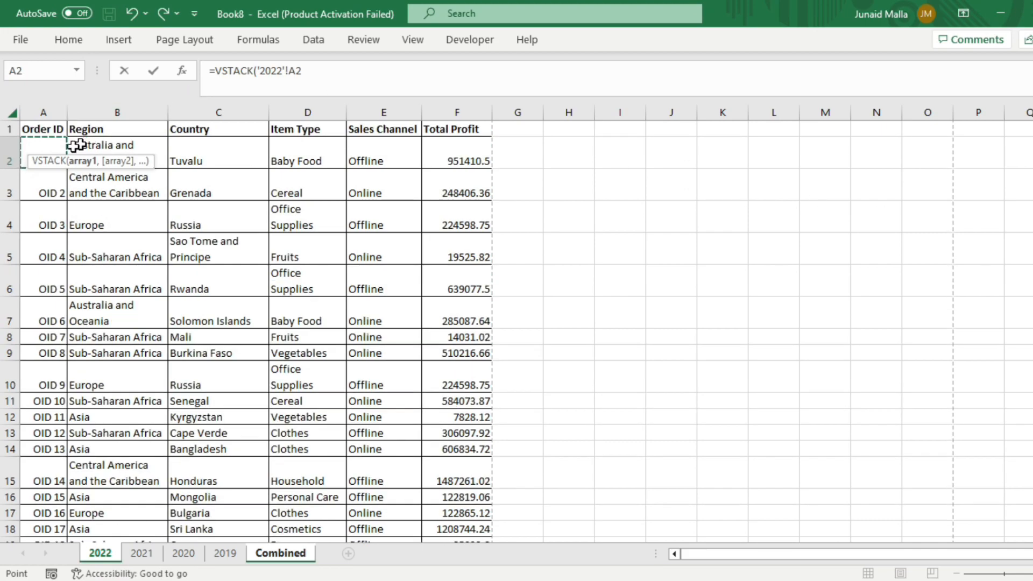
pyautogui.hotkey('ctrl', 'shift', 'Right')
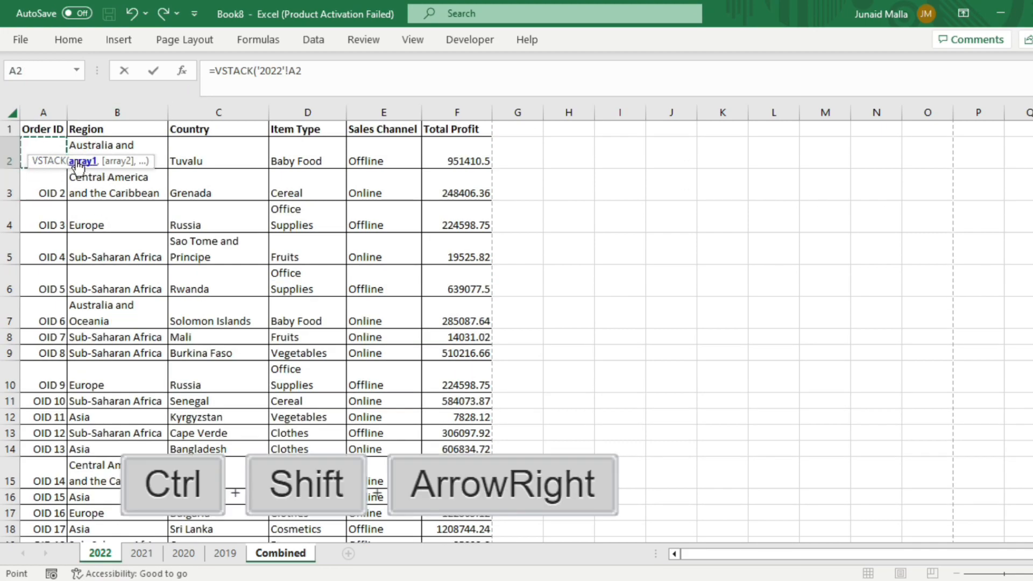
pyautogui.hotkey('ctrl', 'shift', 'Down')
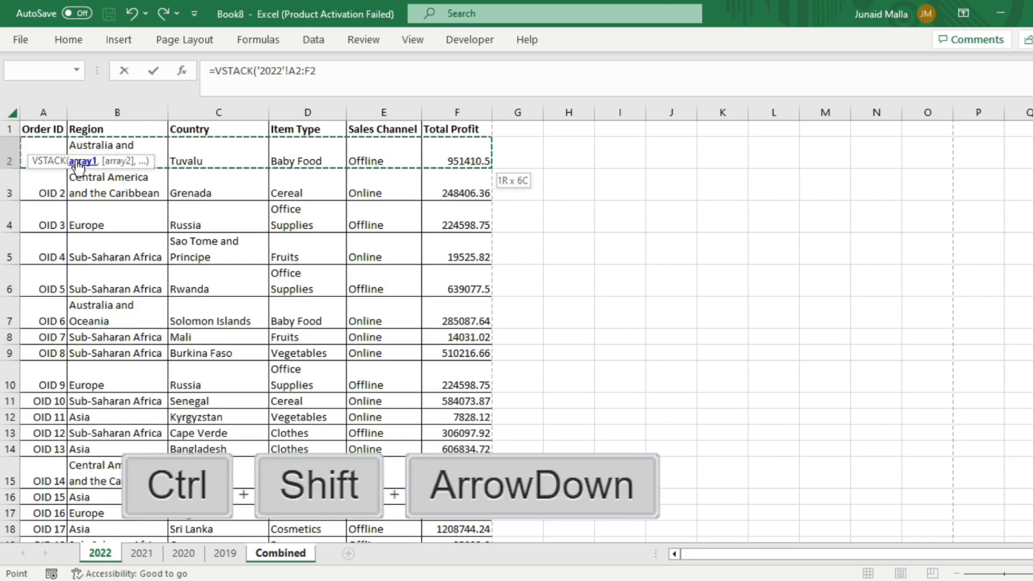
pyautogui.click(332, 69)
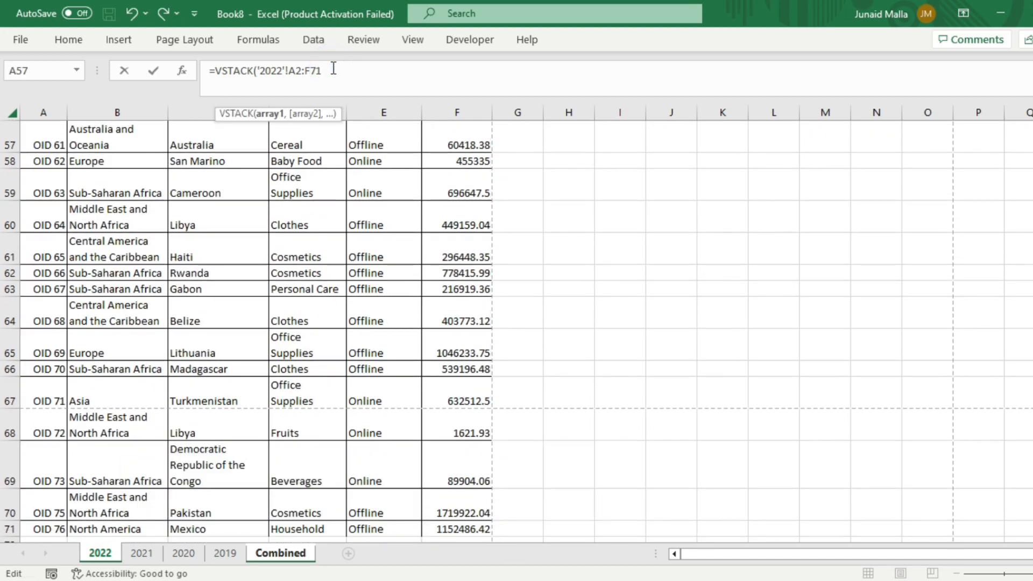
# Step: Add the 2021 sheet's range A2:F30 as the next VSTACK array
pyautogui.write(',')
pyautogui.click(151, 558)
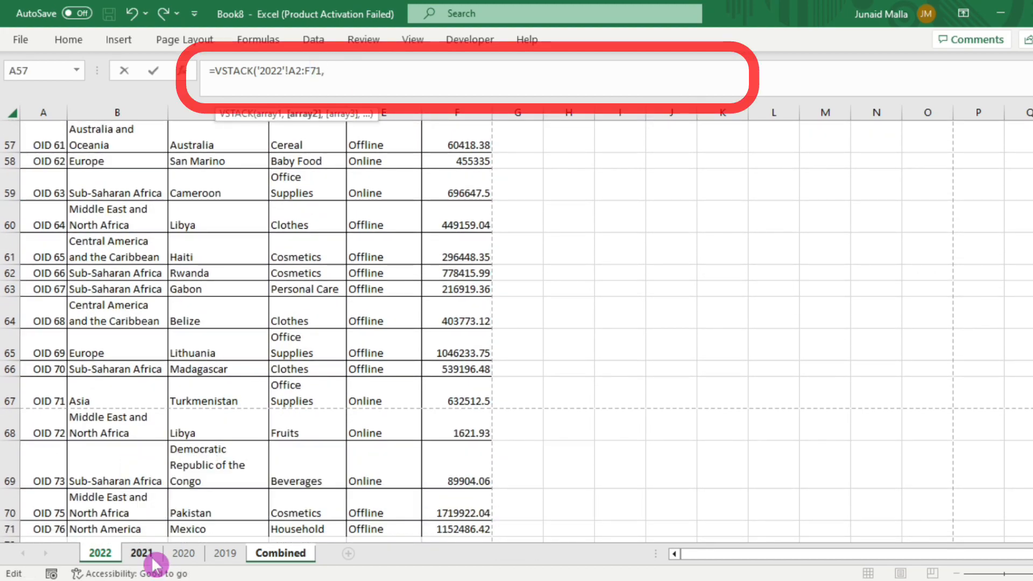
pyautogui.scroll(4, 50, 148)
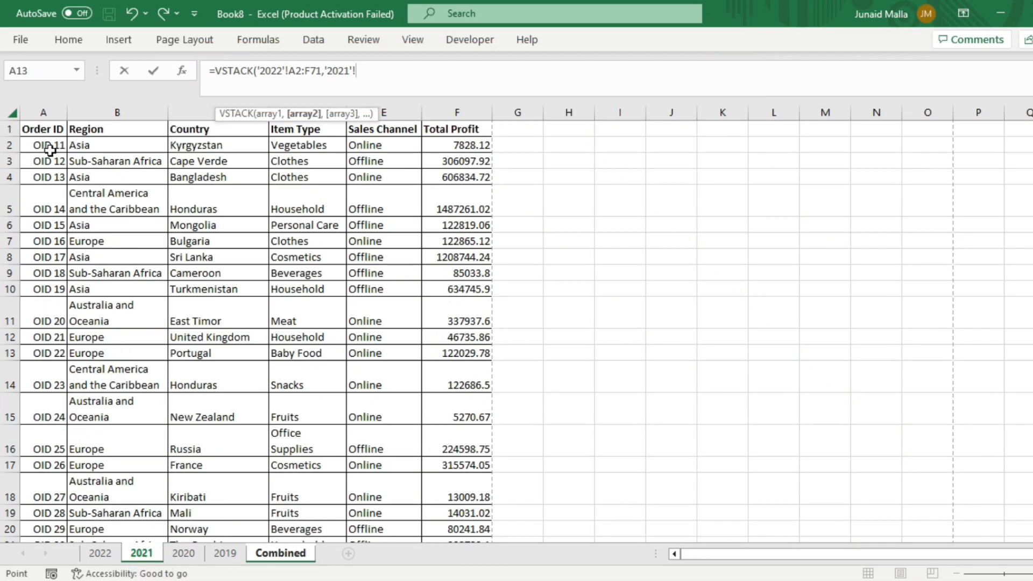
pyautogui.click(50, 148)
pyautogui.hotkey('ctrl', 'shift', 'Right')
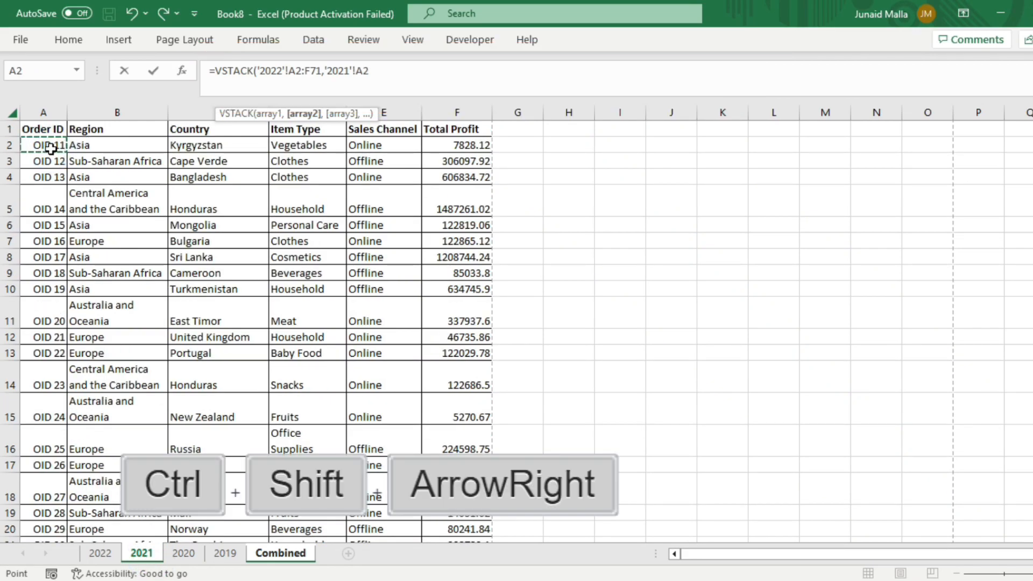
pyautogui.hotkey('ctrl', 'shift', 'Down')
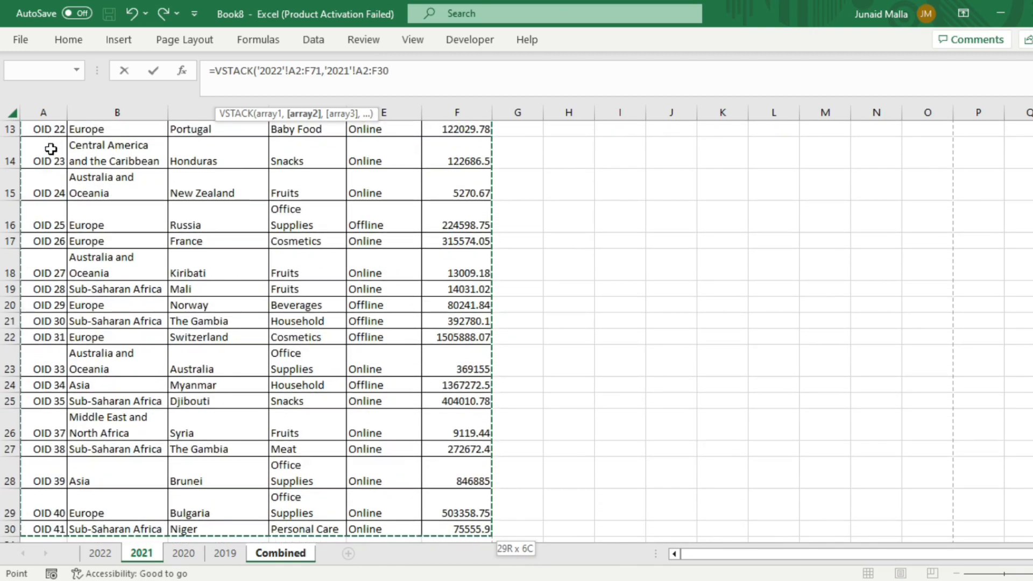
pyautogui.write(',')
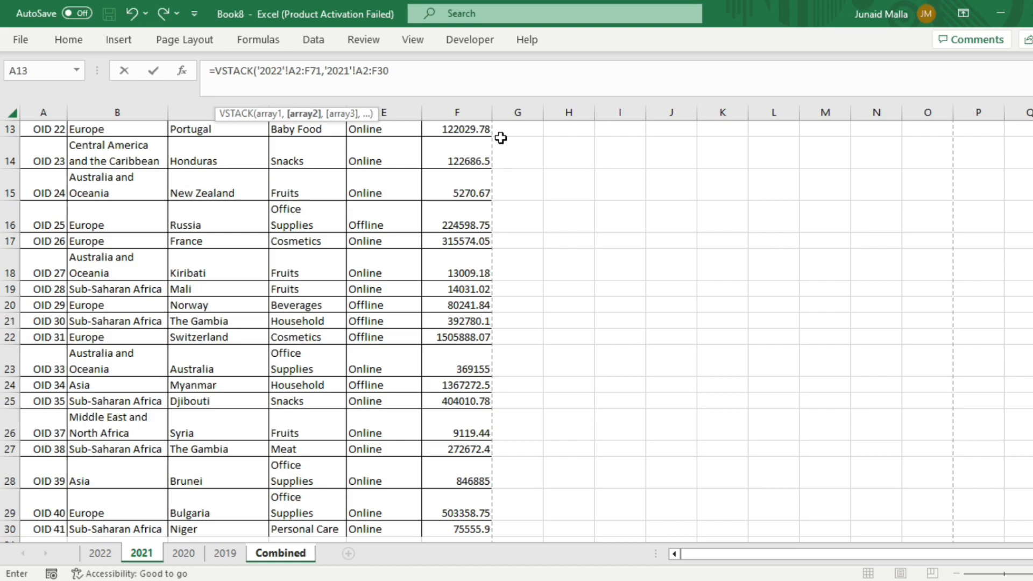
pyautogui.write(',')
# Step: Add the 2020 sheet's range A2:F16 as the next VSTACK array
pyautogui.click(183, 553)
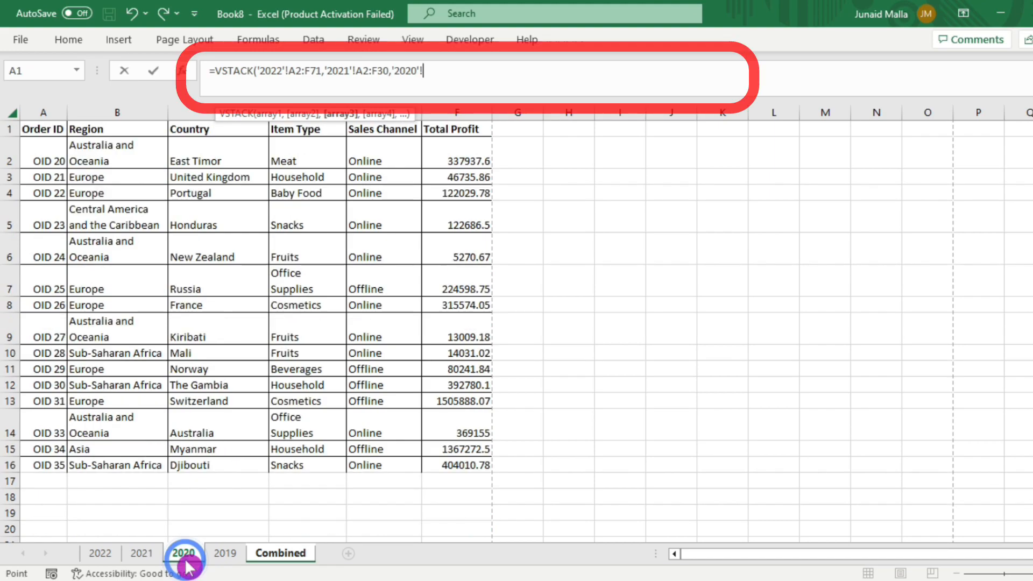
pyautogui.click(57, 150)
pyautogui.hotkey('ctrl', 'shift', 'Right')
pyautogui.hotkey('ctrl', 'shift', 'Down')
pyautogui.write(',')
# Step: Add the 2019 sheet's range A2:F59 as the last array and complete the VSTACK formula
pyautogui.click(226, 554)
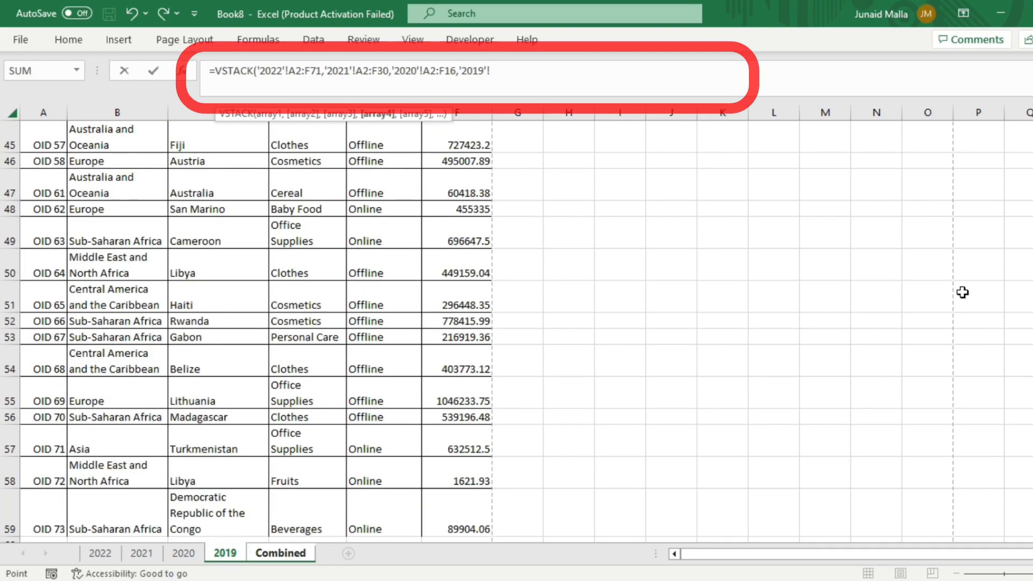
pyautogui.scroll(14, 950, 286)
pyautogui.click(49, 144)
pyautogui.hotkey('ctrl', 'shift', 'Right')
pyautogui.hotkey('ctrl', 'shift', 'Down')
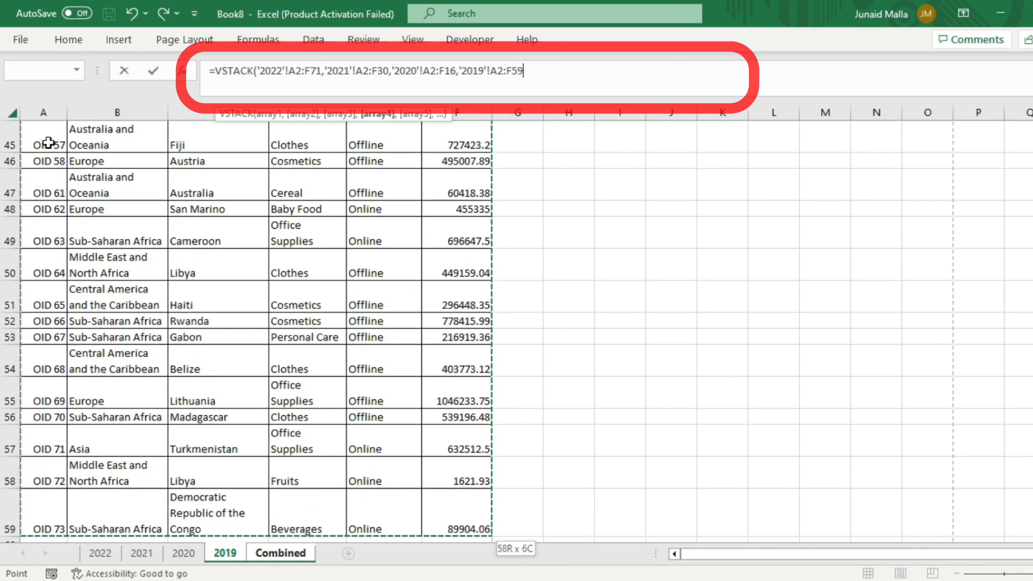
pyautogui.write(')')
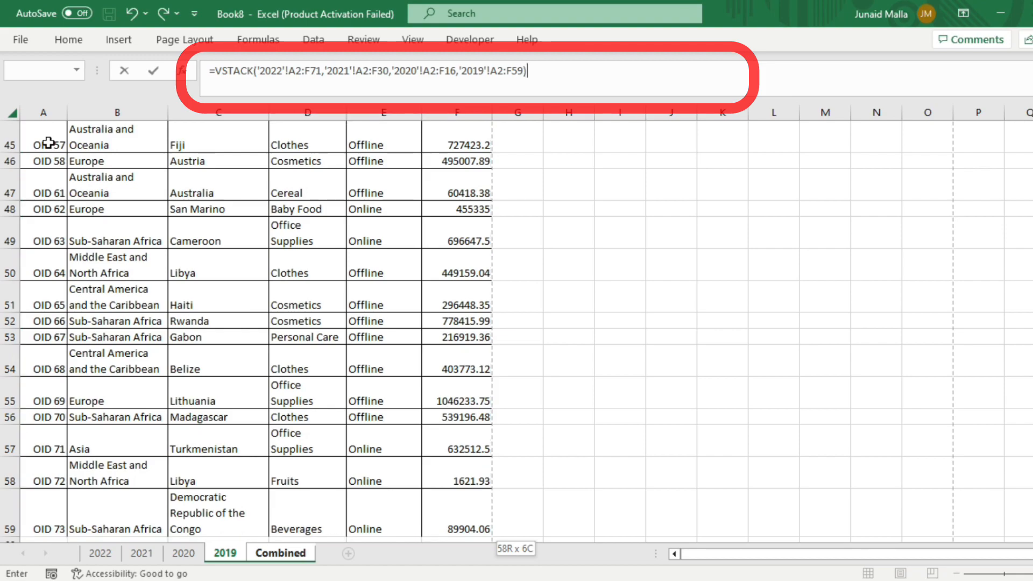
pyautogui.press('Return')
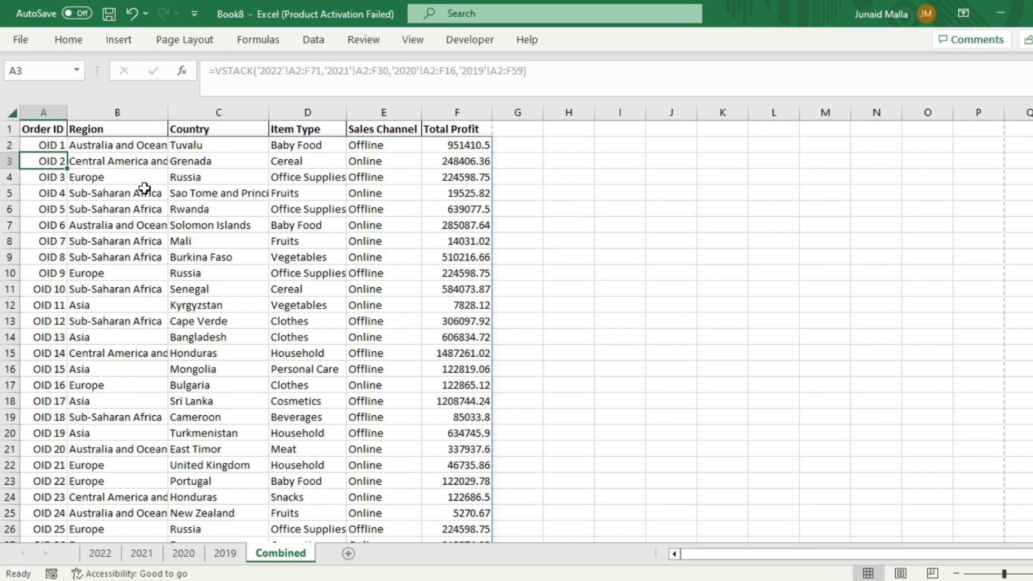
# Step: Clear the VSTACK formula from cell A2 of the Combined sheet
pyautogui.click(52, 143)
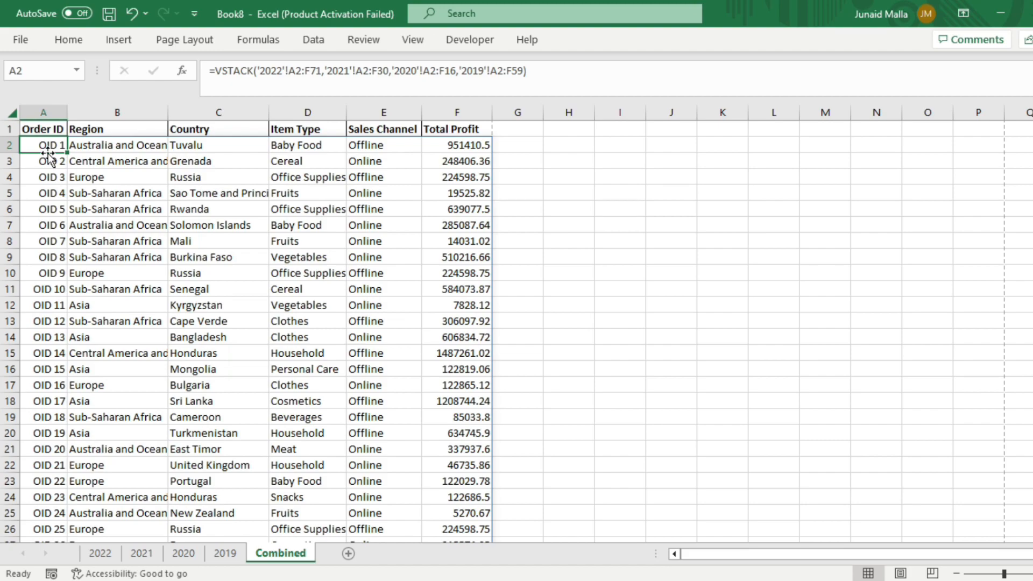
pyautogui.click(264, 352)
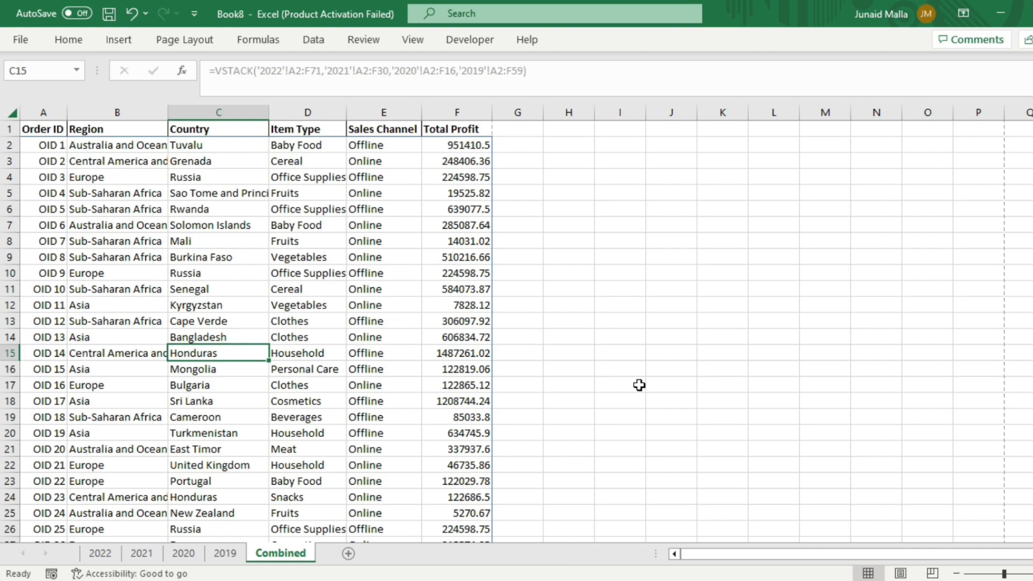
pyautogui.click(35, 146)
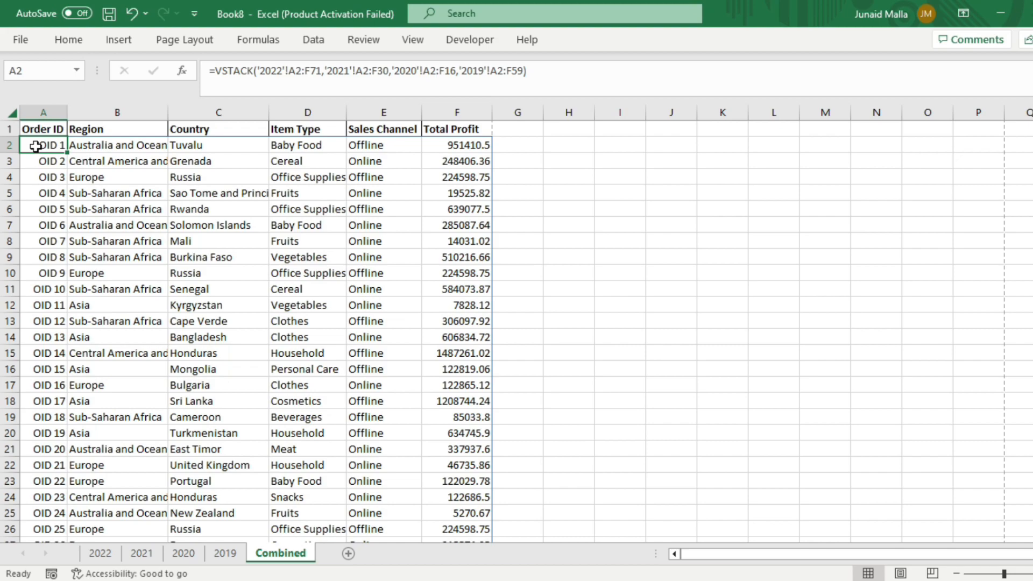
pyautogui.press('Delete')
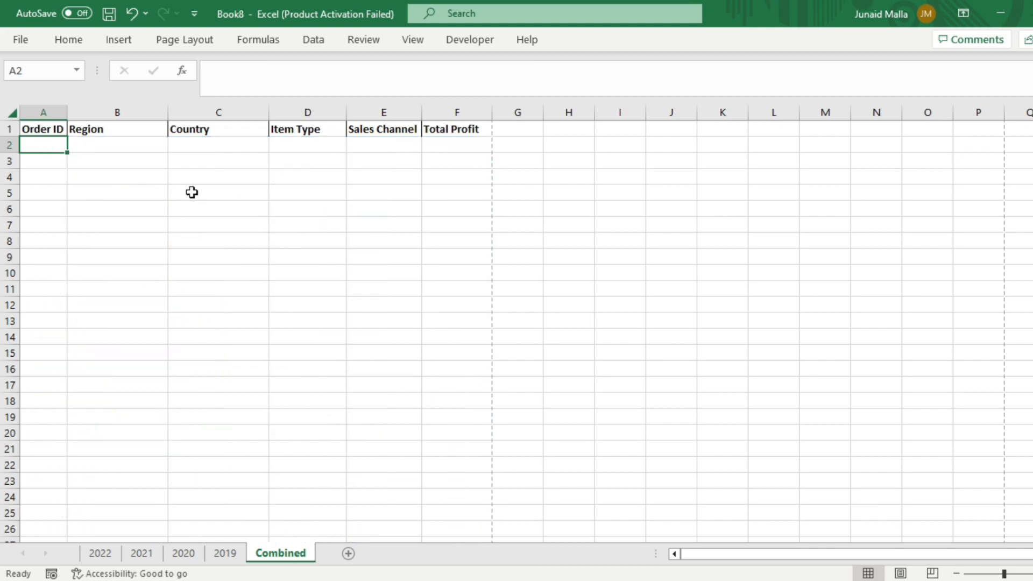
# Step: Begin a new VSTACK formula in A2 referencing the sheet span 2022:2019
pyautogui.write('=vs')
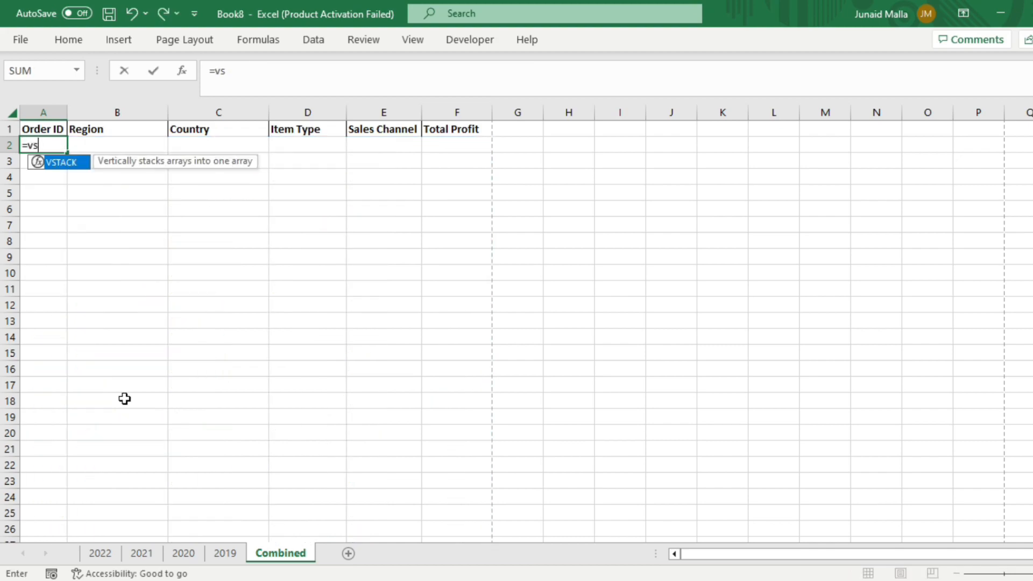
pyautogui.write('tack(')
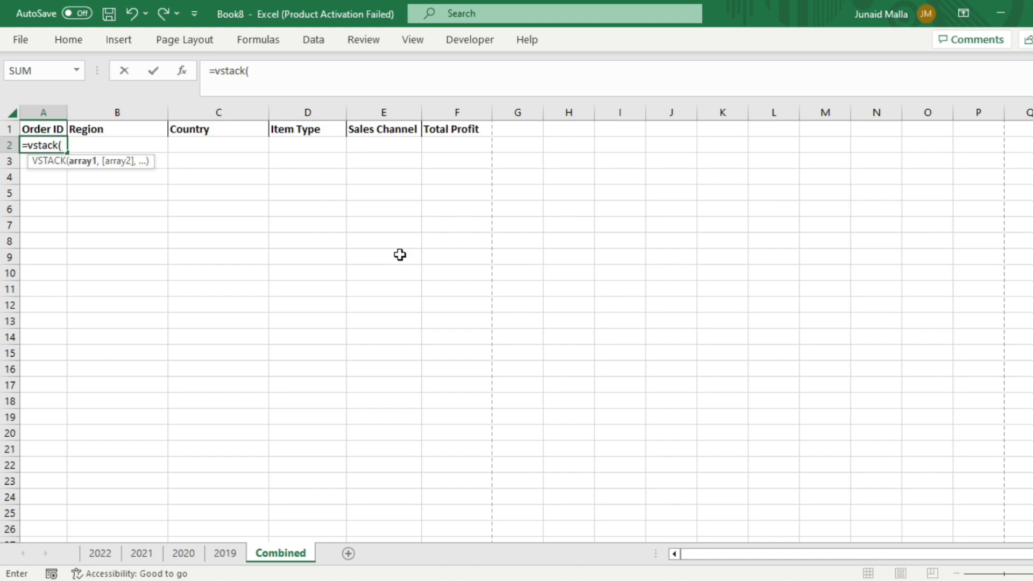
pyautogui.write('2022:2019')
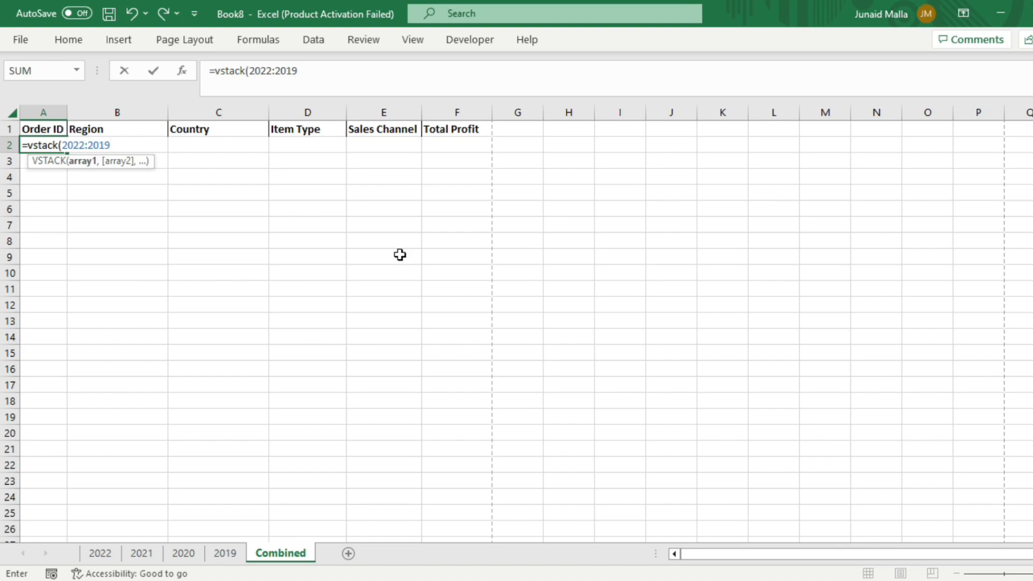
pyautogui.write('!')
# Step: Complete the 3D reference with range A2:F100 and enter the formula
pyautogui.write('a2:')
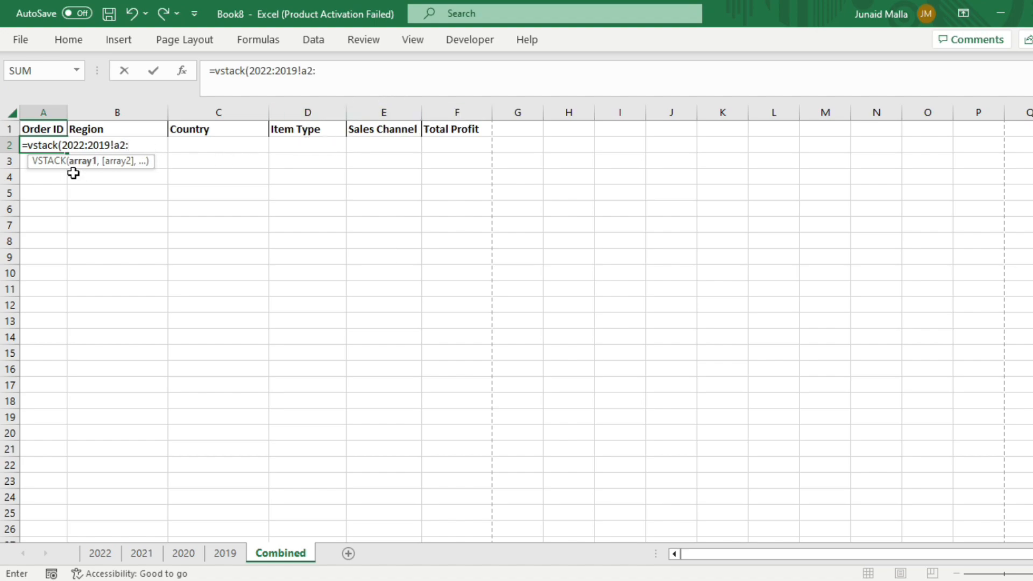
pyautogui.write('f')
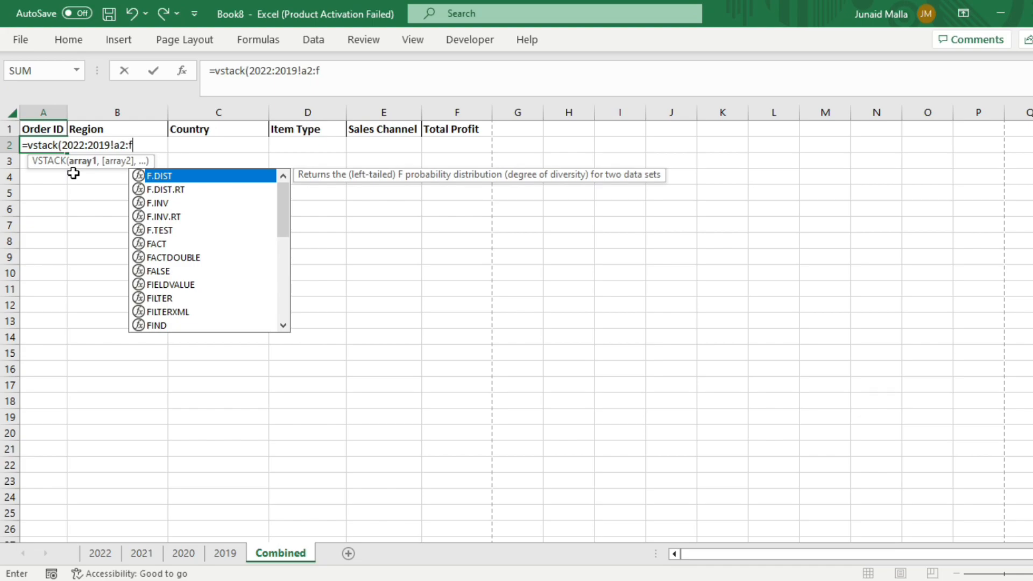
pyautogui.write('100')
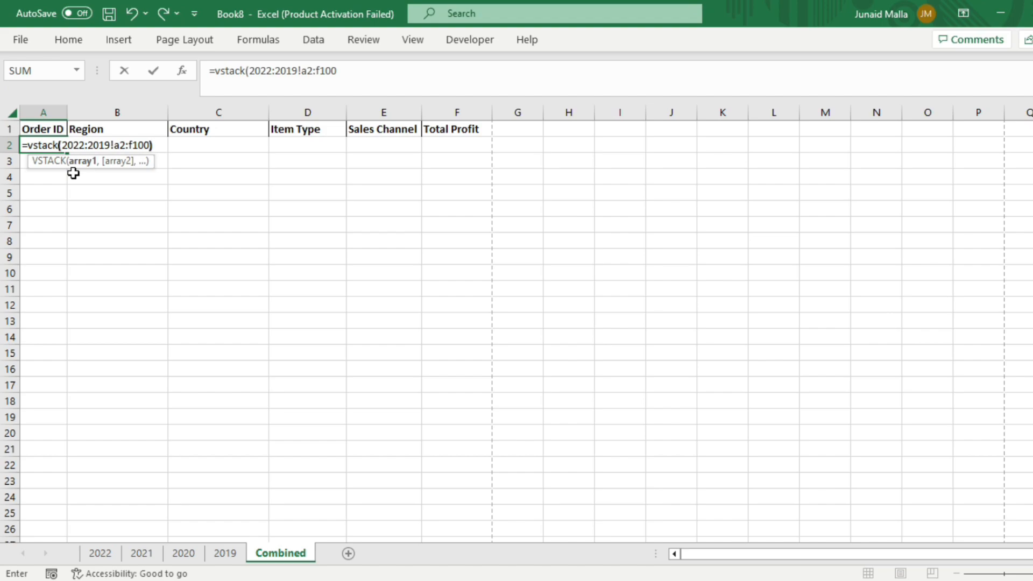
pyautogui.write(')')
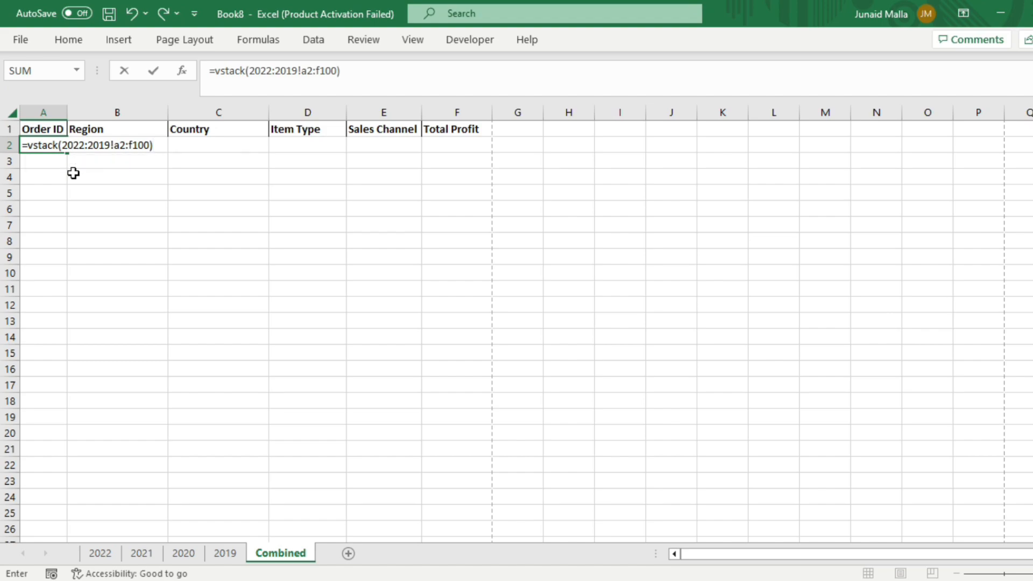
pyautogui.press('Return')
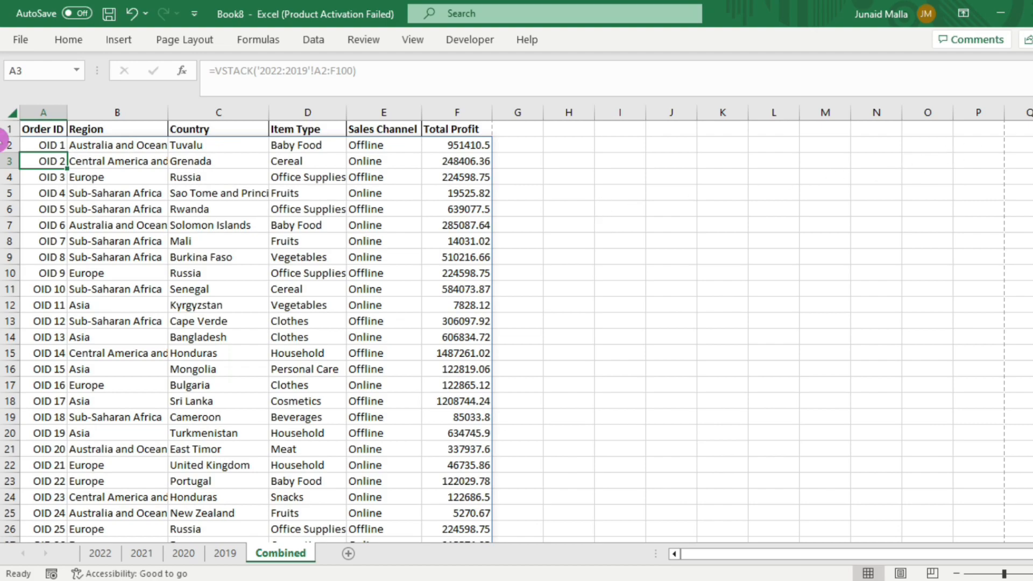
# Step: Scroll through the stacked output on the Combined sheet to examine the rows between each year's data
pyautogui.scroll(-11, 3, 175)
pyautogui.scroll(-14, 3, 175)
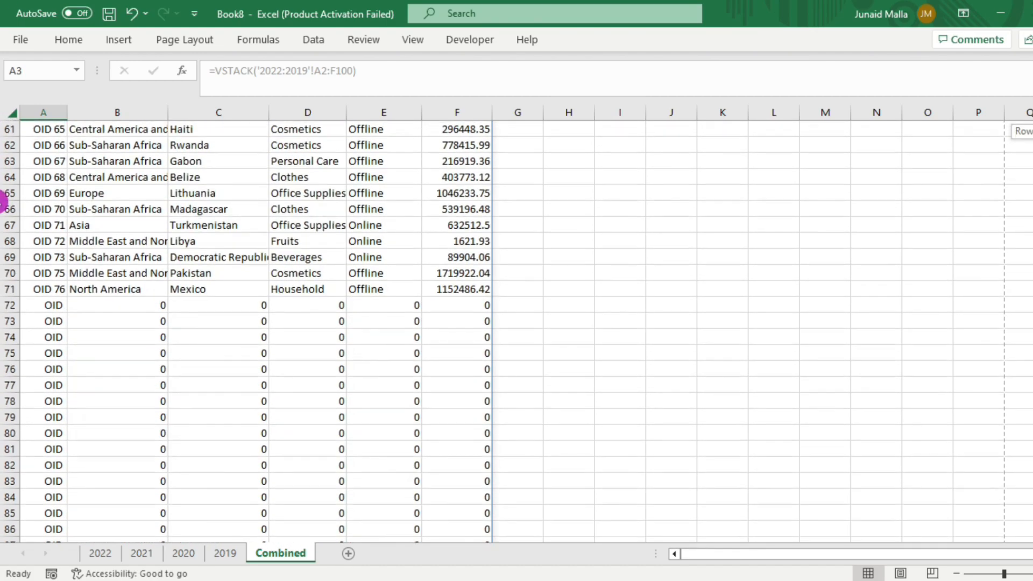
pyautogui.scroll(-7, 3, 216)
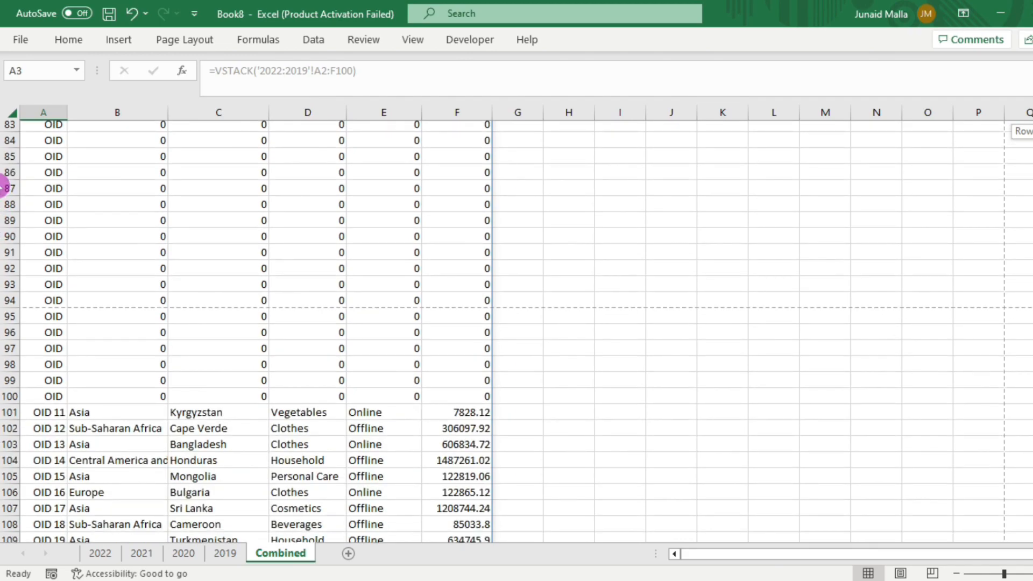
pyautogui.scroll(11, 2, 236)
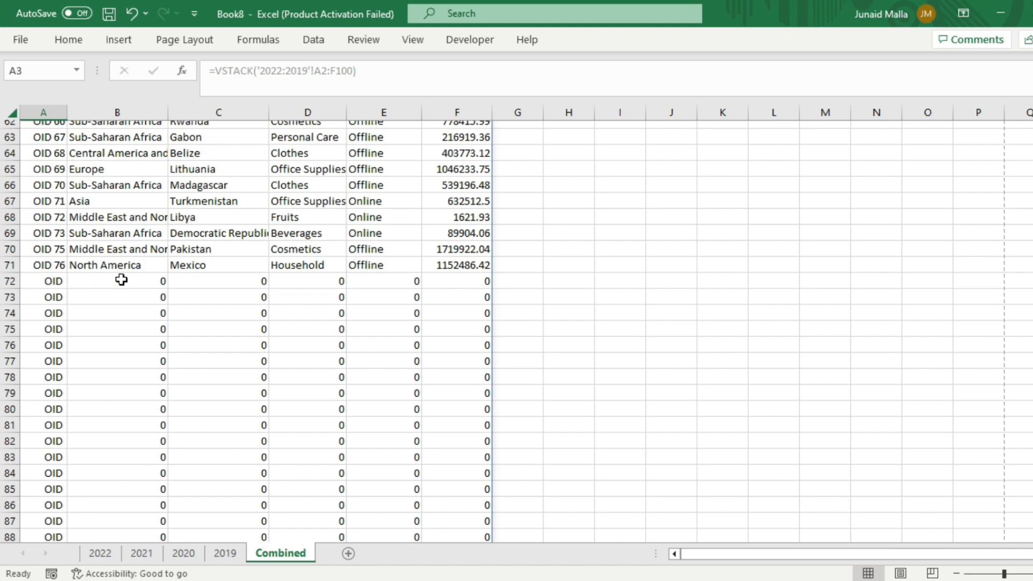
pyautogui.click(88, 282)
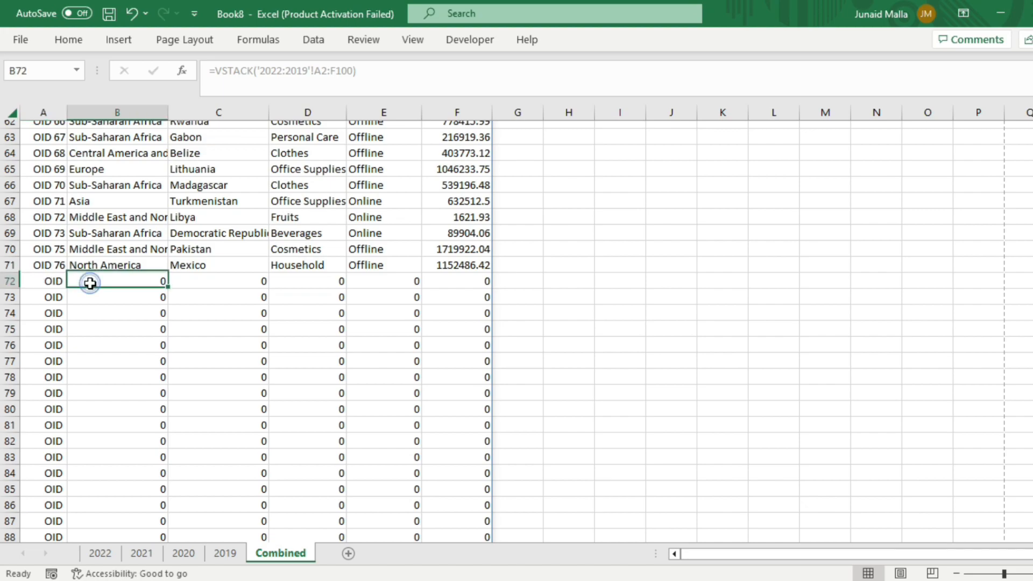
pyautogui.press('Down')
pyautogui.press('Down')
pyautogui.press('Down')
pyautogui.press('Down')
pyautogui.press('Down')
pyautogui.press('Down')
pyautogui.press('Down')
pyautogui.press('Down')
pyautogui.press('Down')
pyautogui.press('Down')
pyautogui.press('Down')
pyautogui.press('Down')
pyautogui.press('Down')
pyautogui.press('Down')
pyautogui.press('Down')
pyautogui.press('Down')
pyautogui.press('Down')
pyautogui.press('Down')
pyautogui.press('Down')
pyautogui.press('Down')
pyautogui.press('Down')
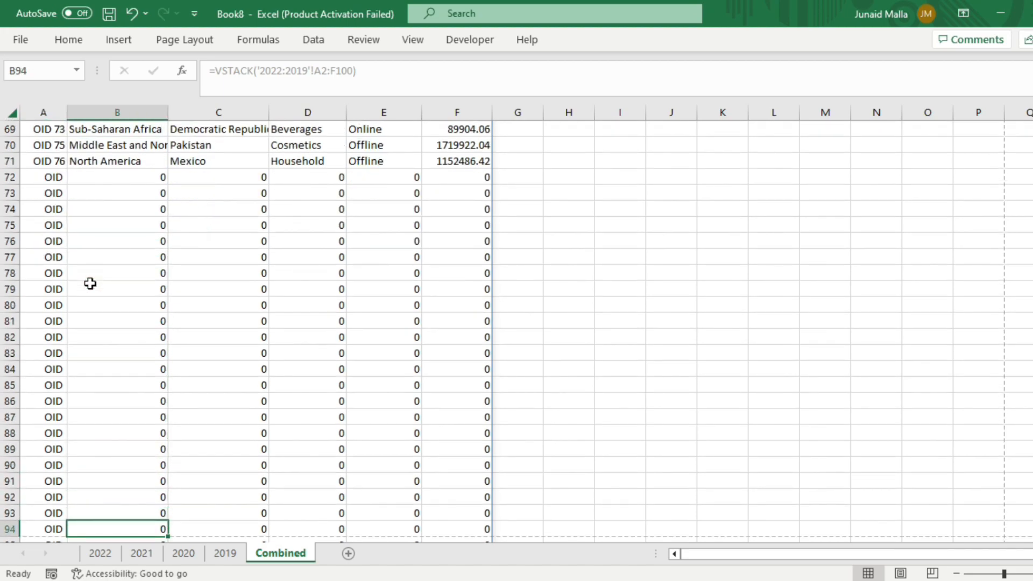
pyautogui.press('Down')
pyautogui.press('Down')
pyautogui.press('Down')
pyautogui.press('Down')
pyautogui.press('Down')
pyautogui.press('Down')
pyautogui.press('Down')
pyautogui.press('Down')
pyautogui.press('Down')
pyautogui.press('Down')
pyautogui.press('Down')
pyautogui.press('Down')
pyautogui.press('Down')
pyautogui.press('Down')
pyautogui.press('Down')
pyautogui.press('Down')
pyautogui.press('Down')
pyautogui.press('Down')
pyautogui.press('Down')
pyautogui.press('Down')
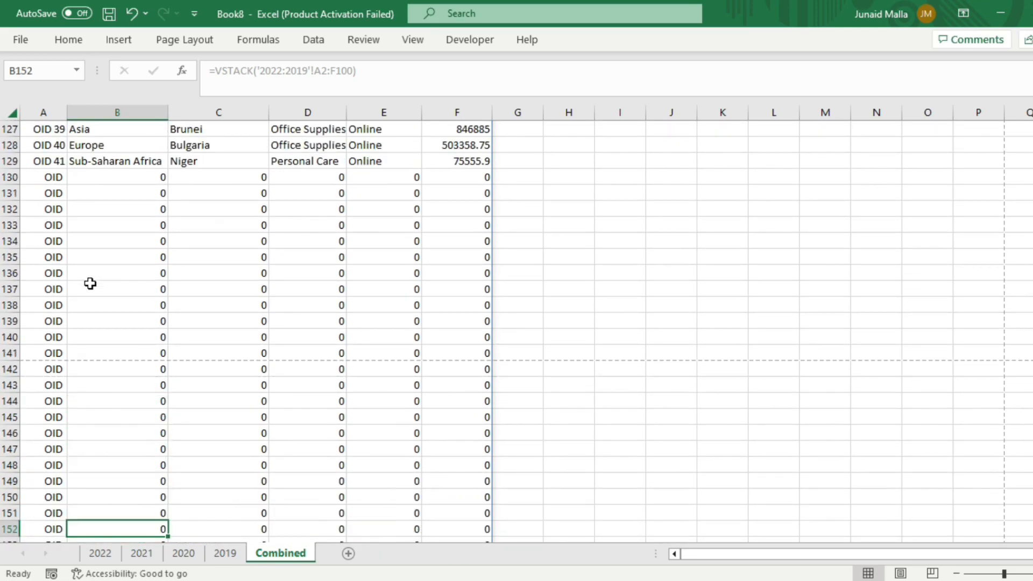
pyautogui.press('Up')
pyautogui.press('Up')
pyautogui.press('Up')
pyautogui.press('Up')
pyautogui.press('Up')
pyautogui.press('Up')
pyautogui.press('Up')
pyautogui.press('Up')
pyautogui.press('Up')
pyautogui.press('Up')
pyautogui.press('Up')
pyautogui.press('Up')
pyautogui.press('Up')
pyautogui.press('Up')
pyautogui.press('Up')
pyautogui.press('Up')
pyautogui.press('Up')
pyautogui.press('Up')
pyautogui.press('Up')
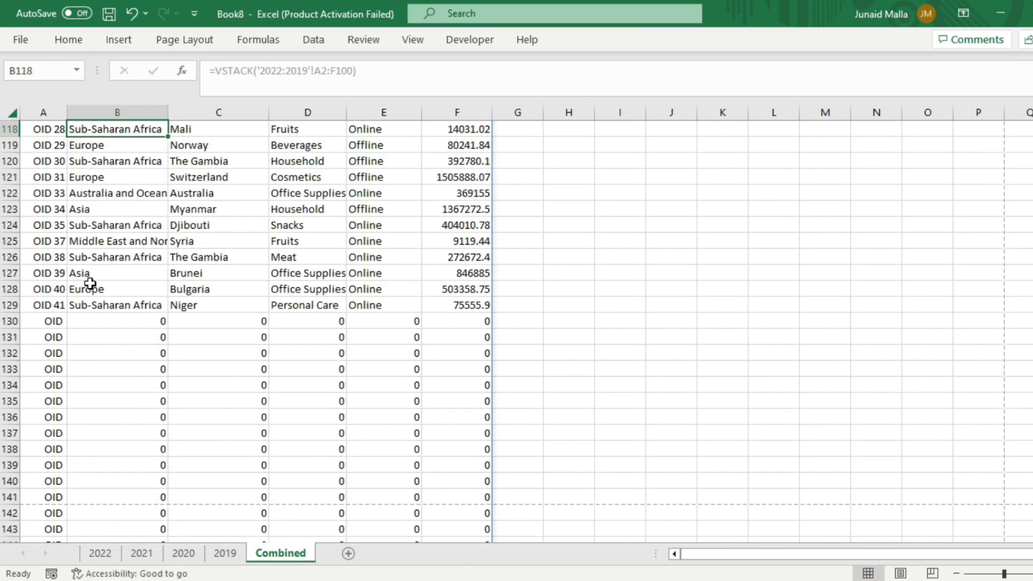
pyautogui.press('Down')
pyautogui.press('Down')
pyautogui.press('Down')
pyautogui.press('Down')
pyautogui.press('Down')
pyautogui.press('Down')
pyautogui.press('Down')
pyautogui.press('Down')
pyautogui.press('Down')
pyautogui.press('Down')
pyautogui.press('Down')
pyautogui.press('Down')
pyautogui.press('Down')
pyautogui.press('Down')
pyautogui.press('Down')
pyautogui.press('Down')
pyautogui.press('Down')
pyautogui.press('Down')
pyautogui.press('Down')
pyautogui.press('Down')
pyautogui.scroll(20, 685, 162)
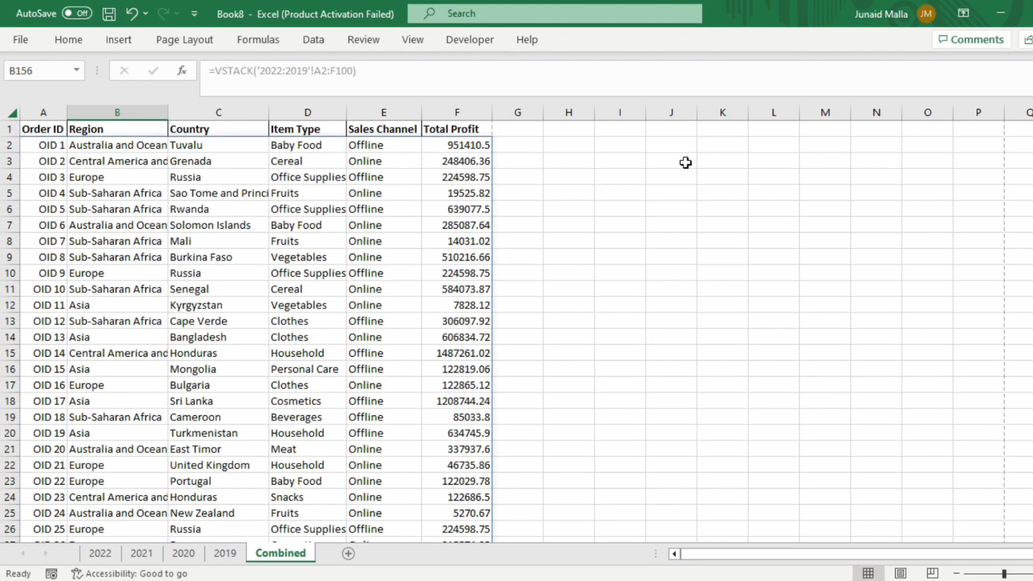
# Step: Undo the last change to A2 and start wrapping its VSTACK formula in a FILTER function
pyautogui.click(43, 146)
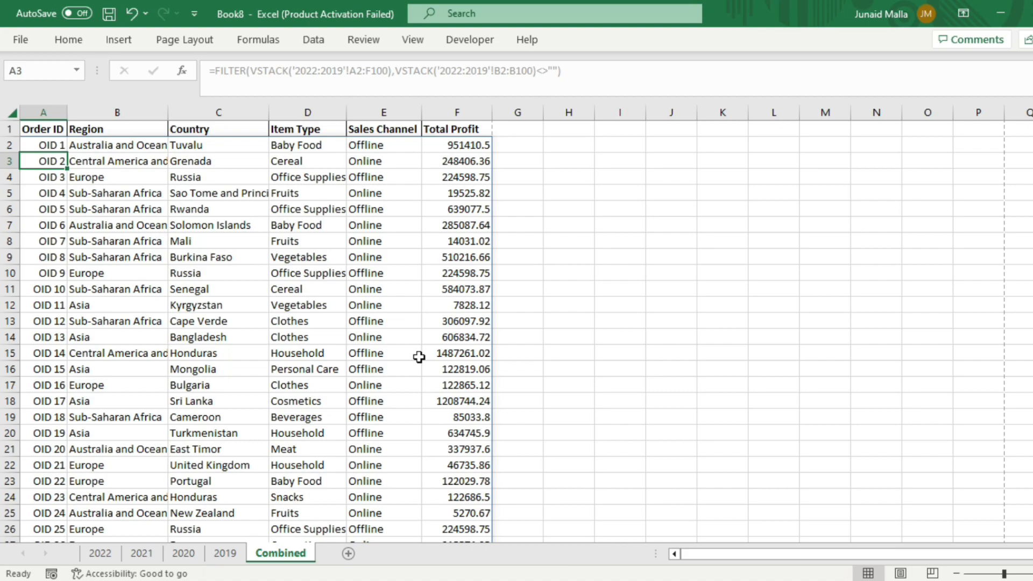
pyautogui.hotkey('ctrl', 'z')
pyautogui.click(217, 70)
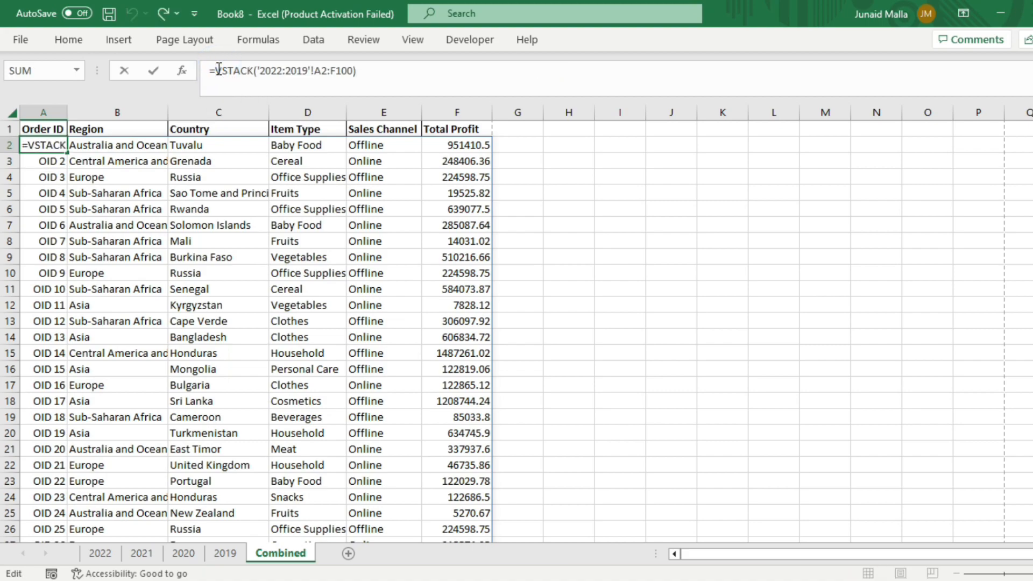
pyautogui.write('filter')
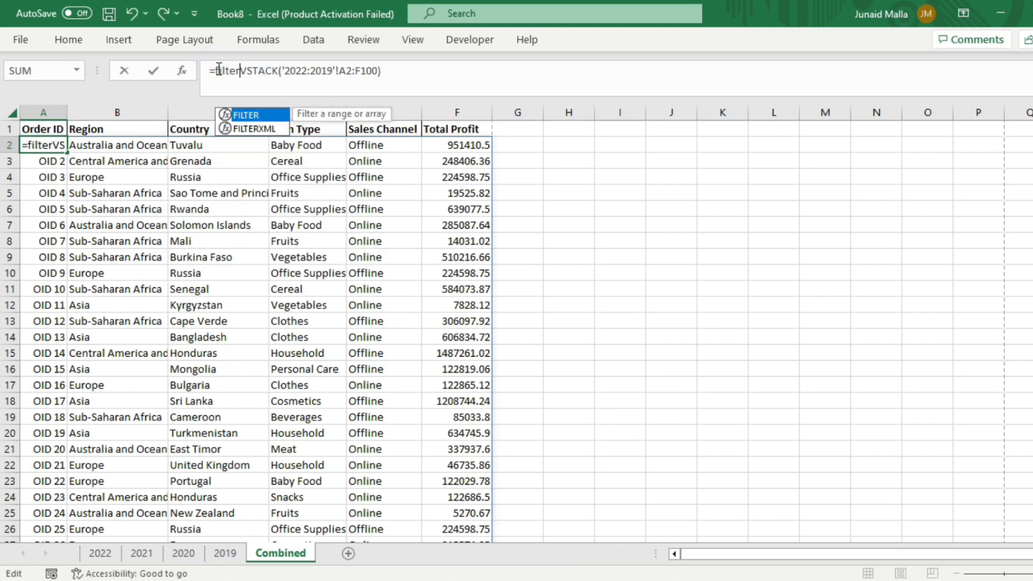
pyautogui.write('(')
pyautogui.click(392, 71)
pyautogui.write(',')
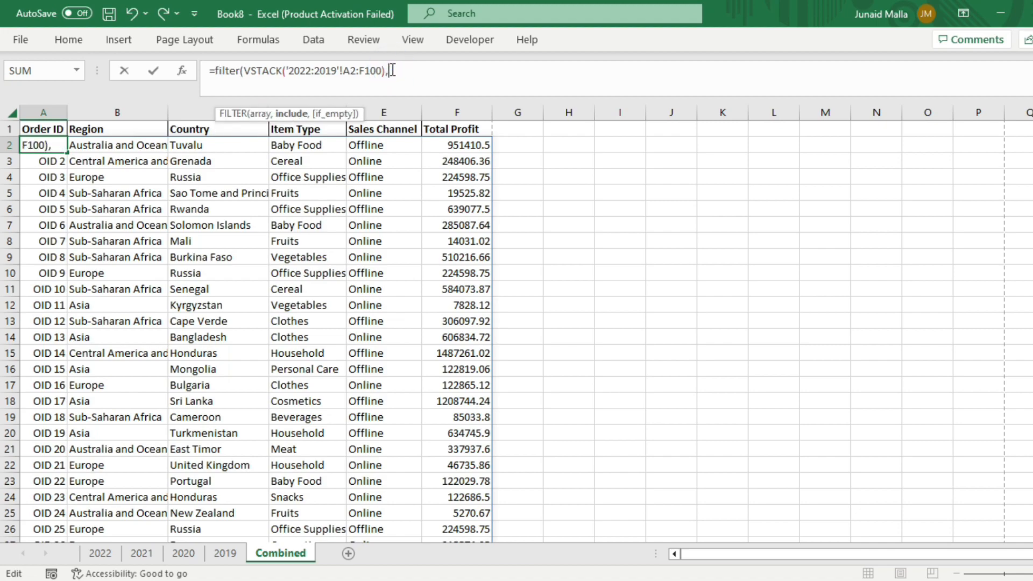
# Step: Copy the VSTACK('2022:2019'!A2:F100) expression and paste it as FILTER's include argument
pyautogui.moveTo(285, 71); pyautogui.dragTo(333, 70)
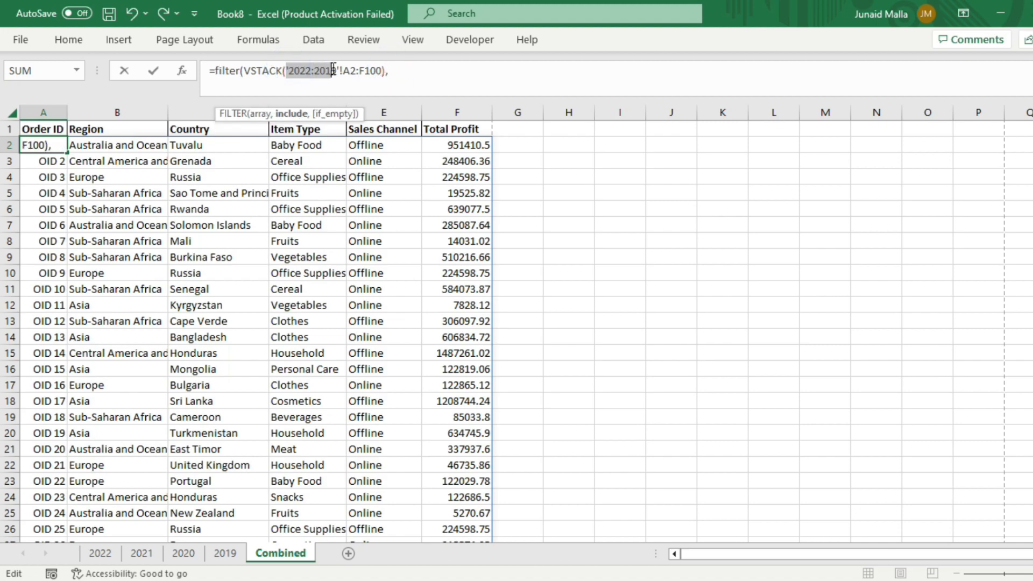
pyautogui.moveTo(243, 71); pyautogui.dragTo(386, 71)
pyautogui.hotkey('ctrl', 'c')
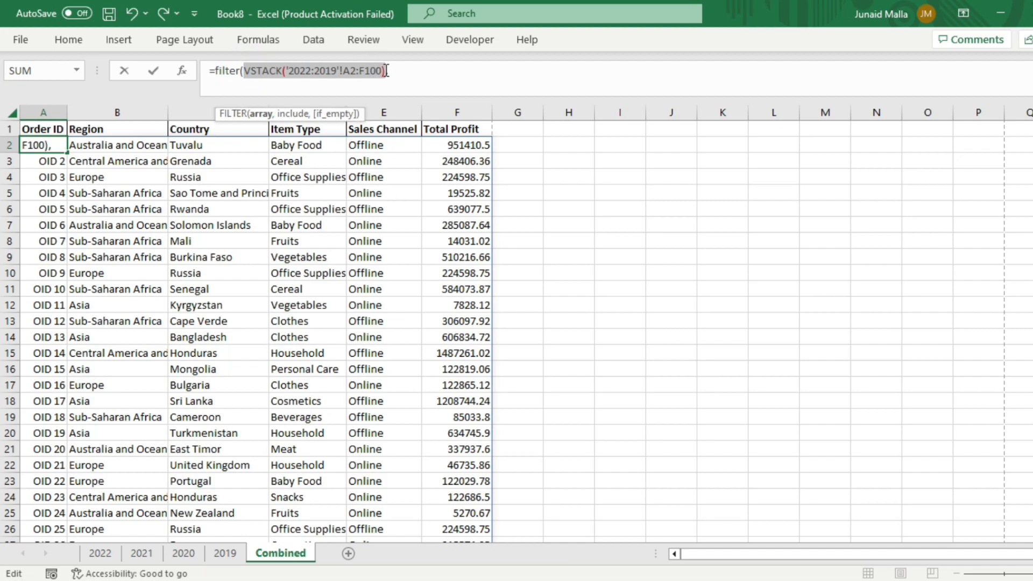
pyautogui.click(394, 71)
pyautogui.write(',')
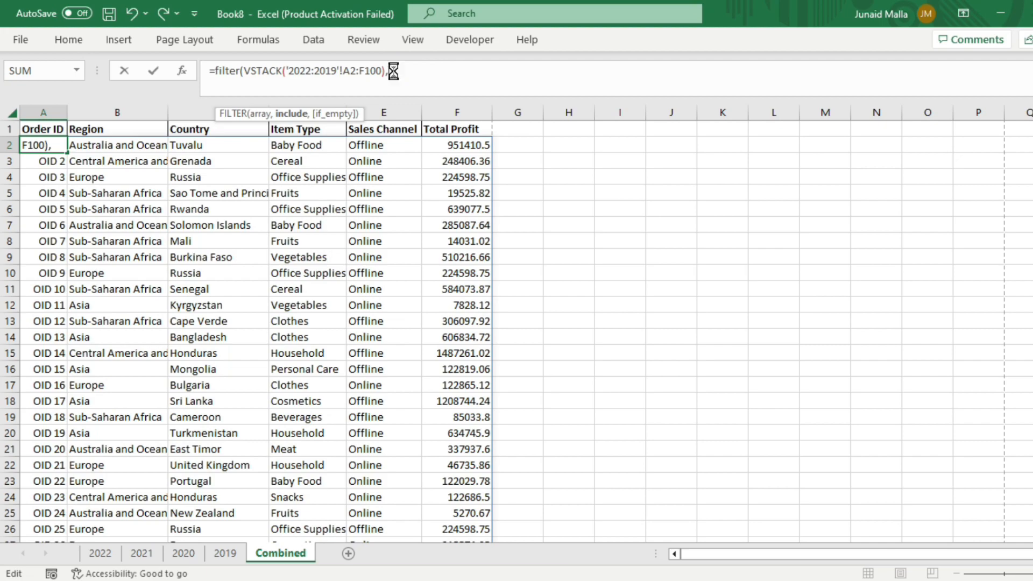
pyautogui.hotkey('ctrl', 'v')
# Step: Change the pasted VSTACK range to B2:B100
pyautogui.click(511, 71)
pyautogui.press('BackSpace')
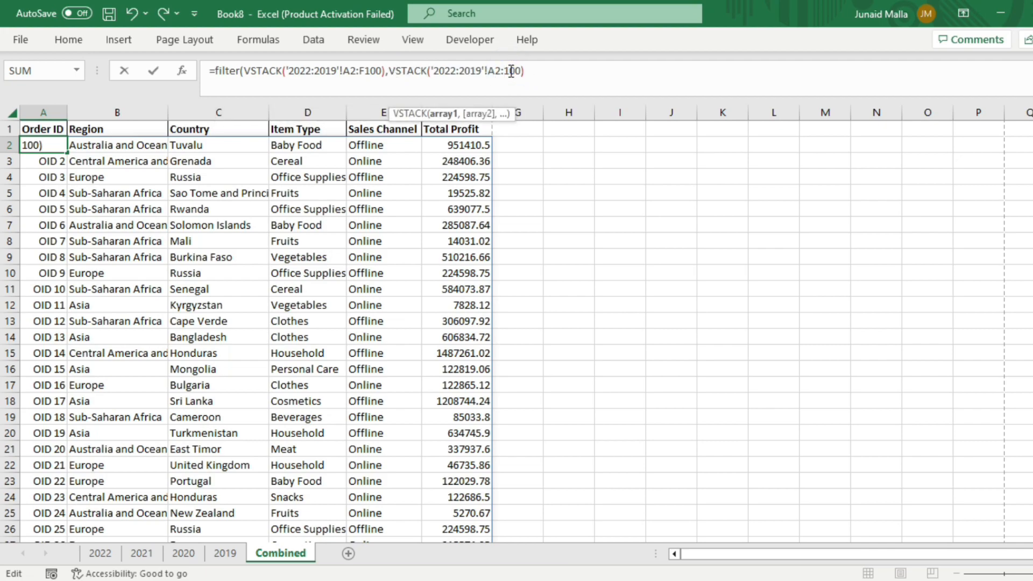
pyautogui.write('b')
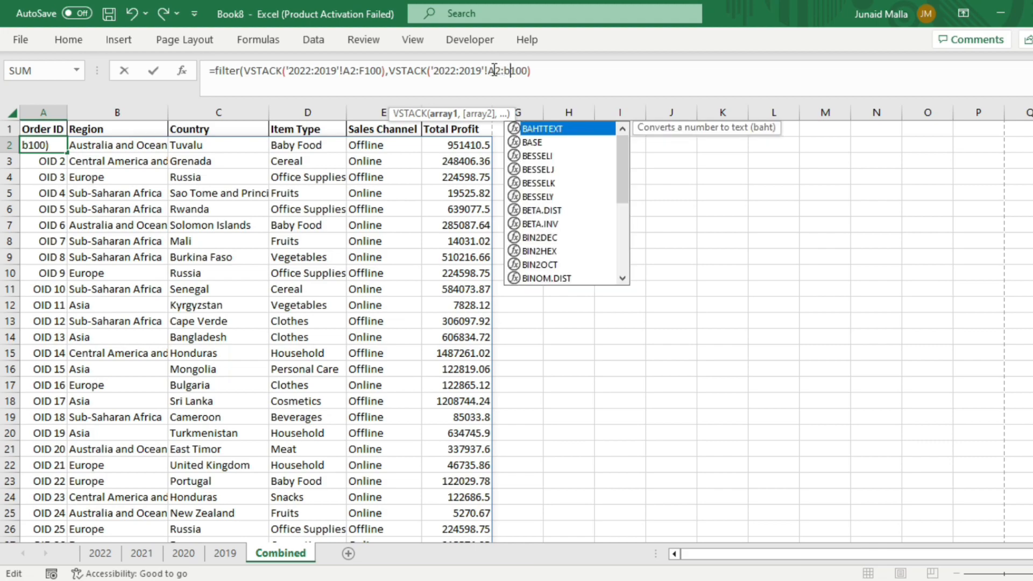
pyautogui.click(494, 70)
pyautogui.press('BackSpace')
pyautogui.write('b')
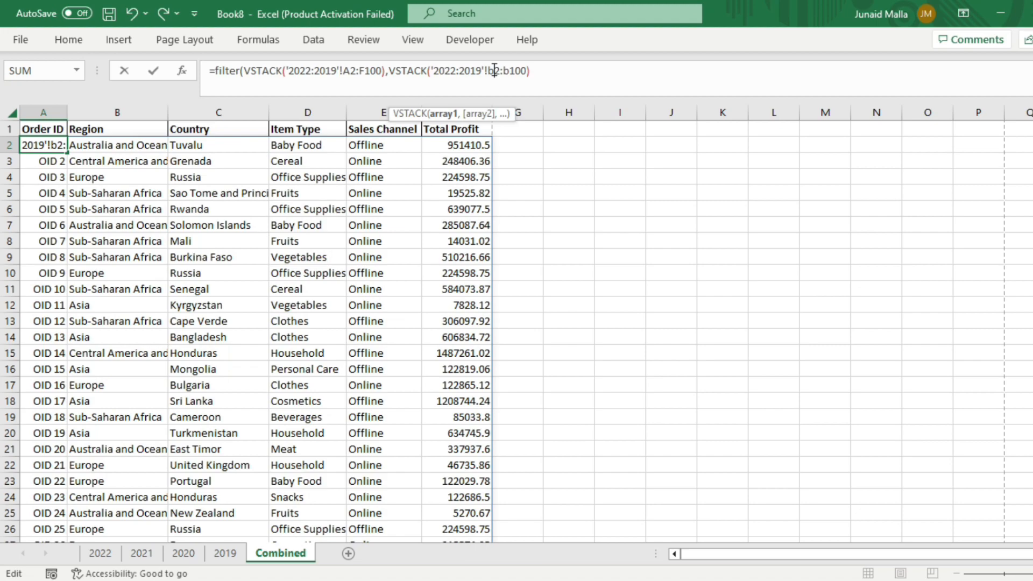
# Step: Add the <>"" condition after the second VSTACK, close the FILTER function and enter the formula
pyautogui.click(535, 71)
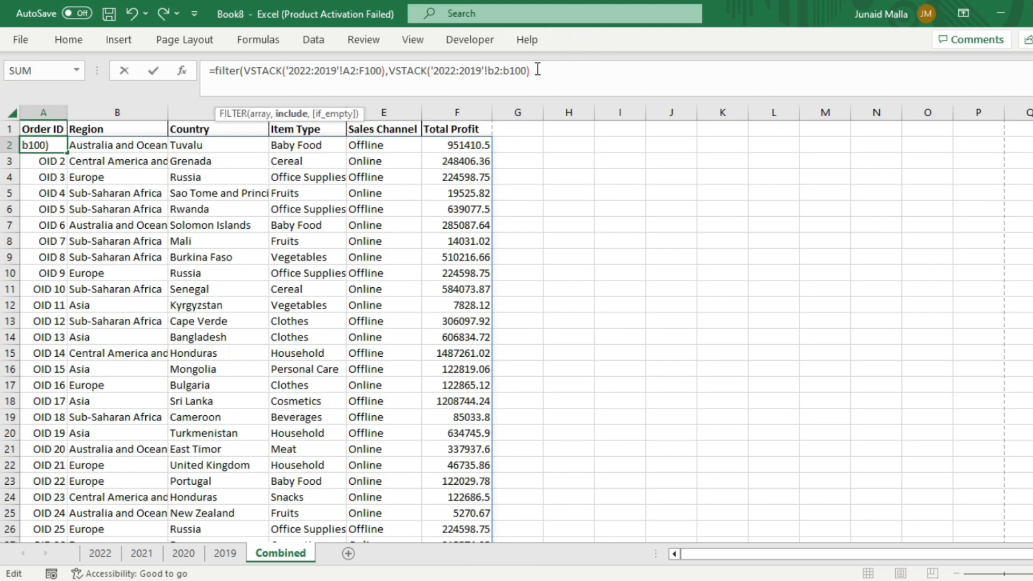
pyautogui.write('<>"")')
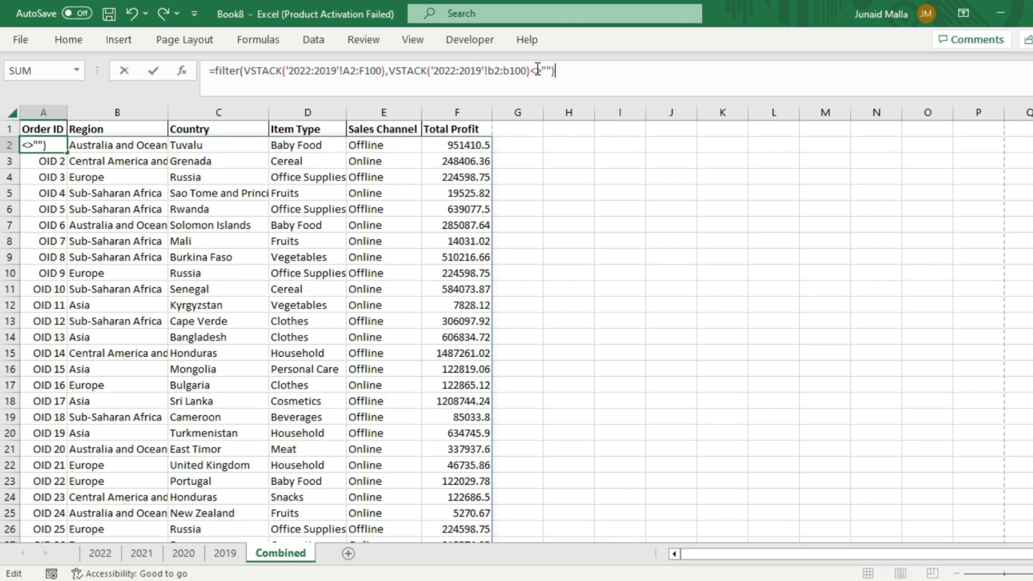
pyautogui.press('Return')
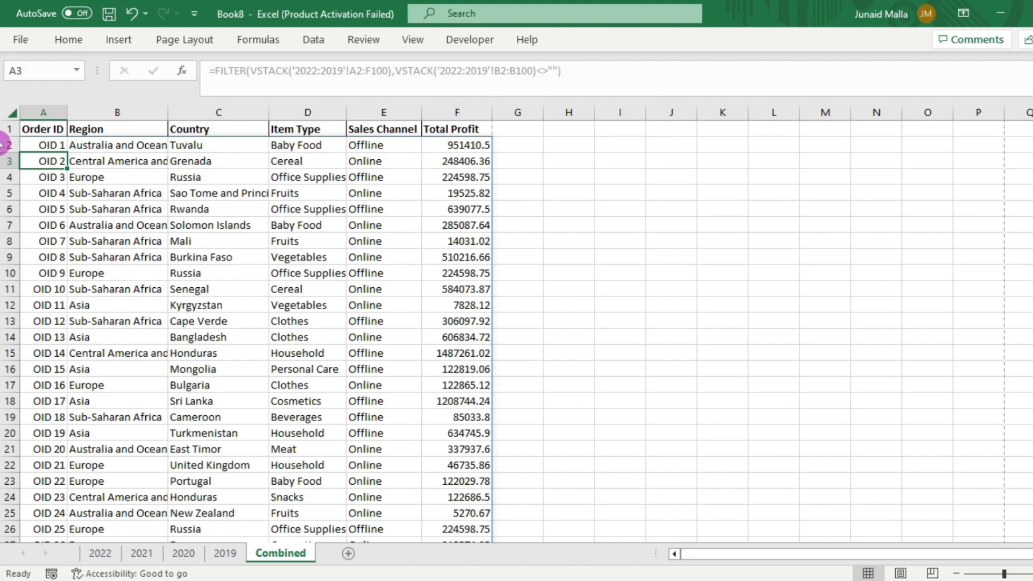
# Step: Scroll through the filtered combined results to check them
pyautogui.scroll(-20, 5, 204)
pyautogui.scroll(-10, 5, 258)
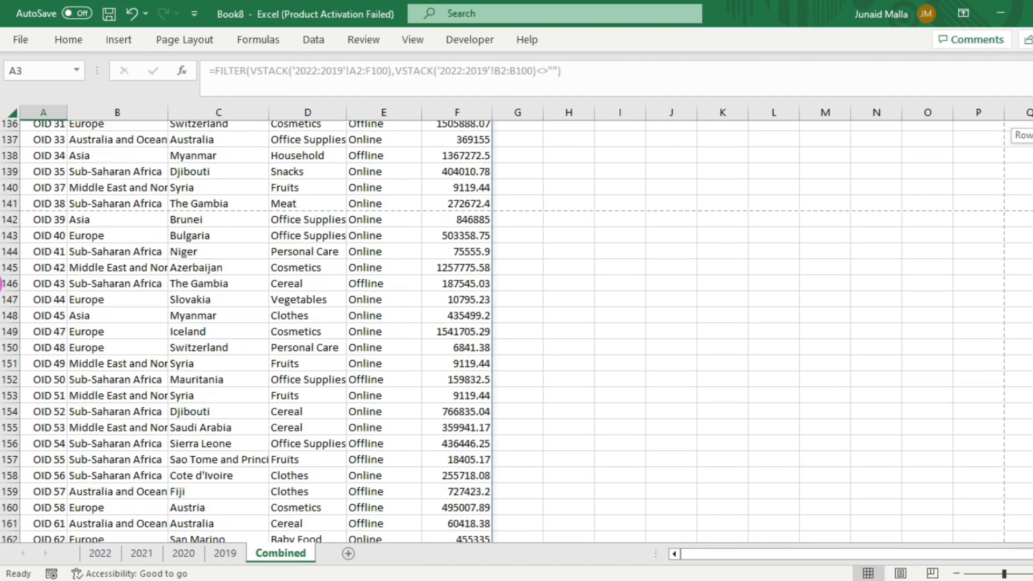
pyautogui.scroll(20, 49, 215)
pyautogui.click(48, 144)
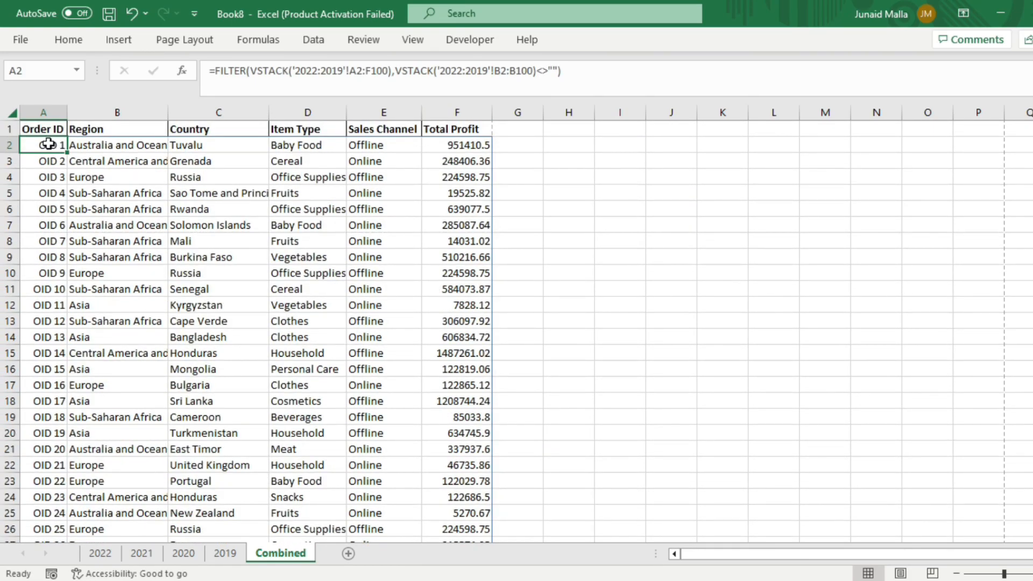